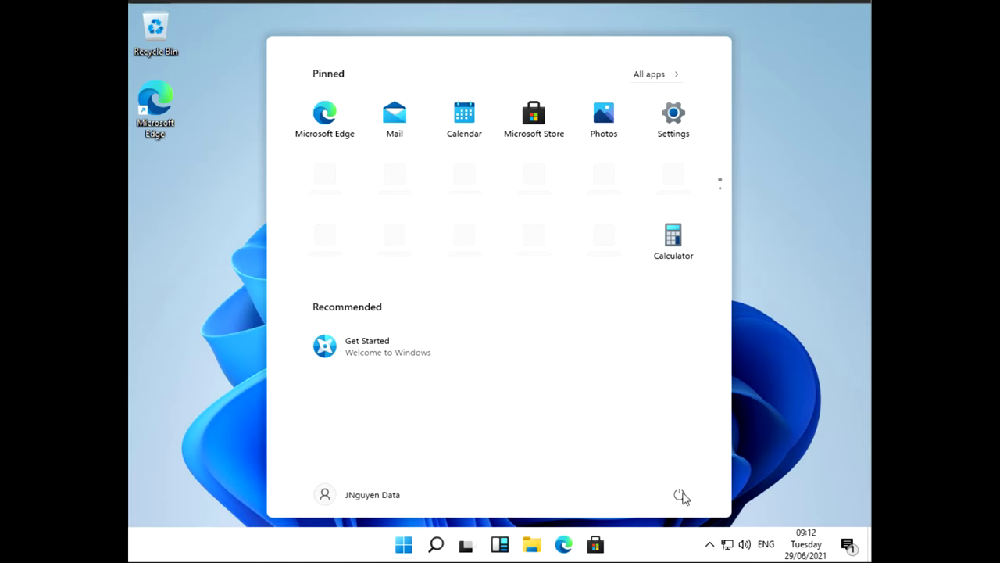
Step: View the Windows Dashboard widgets and the Start menu's pinned apps, and return to the empty desktop
click(774, 177)
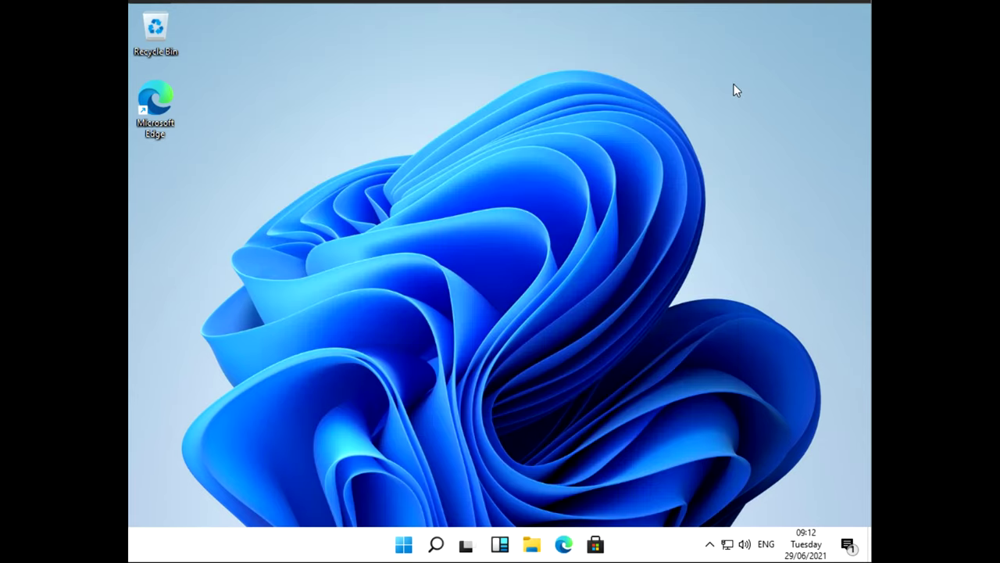
click(501, 545)
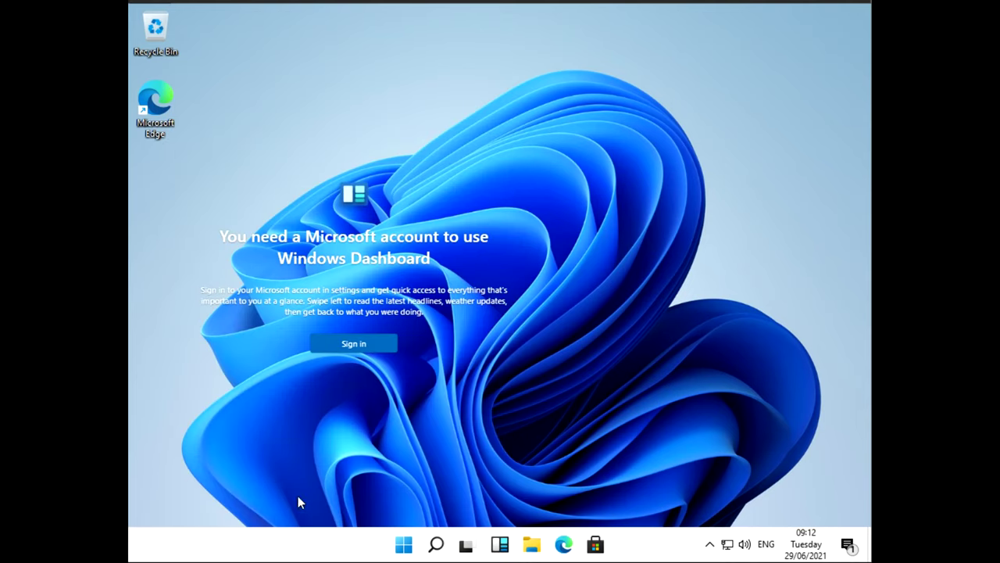
click(404, 545)
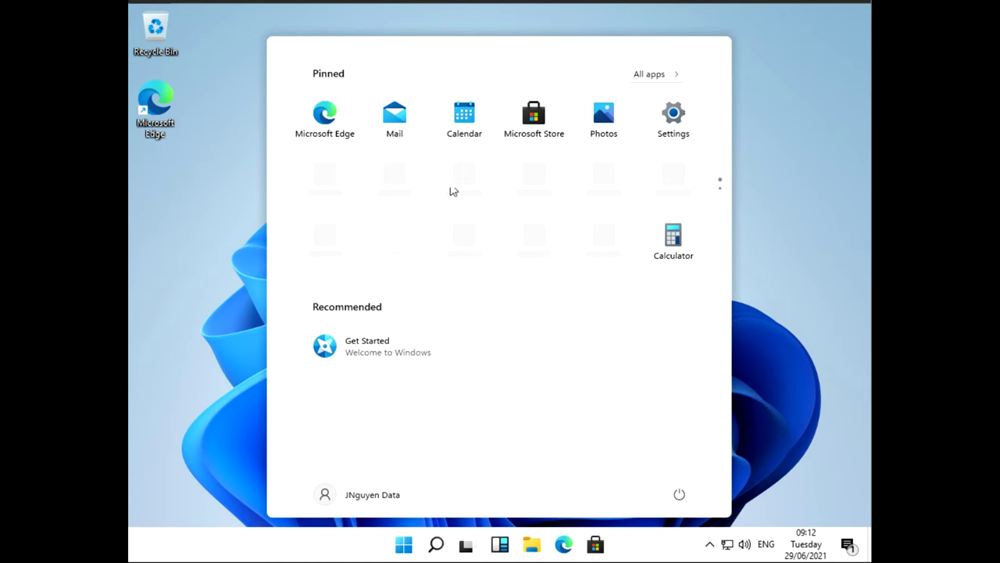
click(791, 136)
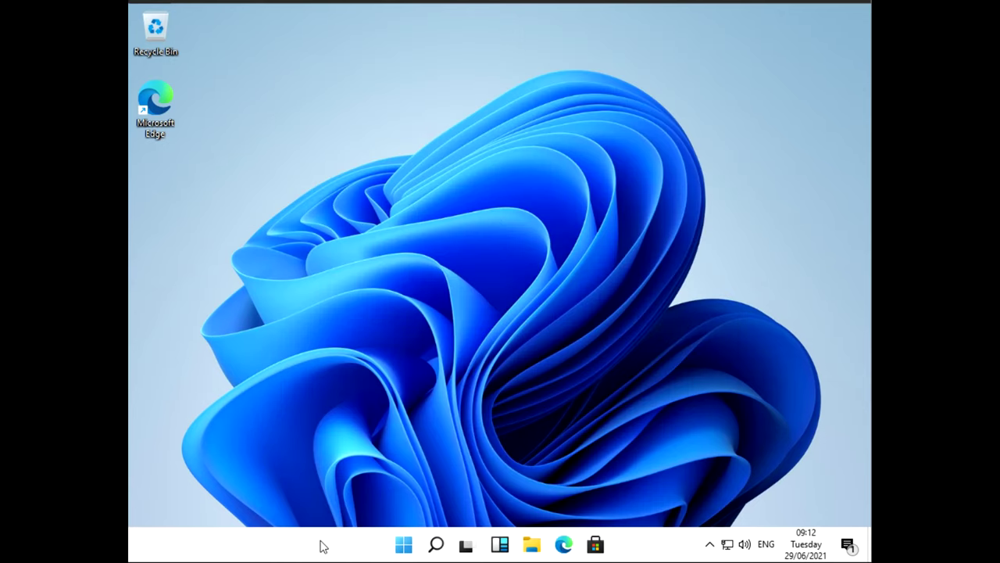
Step: Examine the hidden notification-area icons, including OneDrive, and dismiss them
click(711, 546)
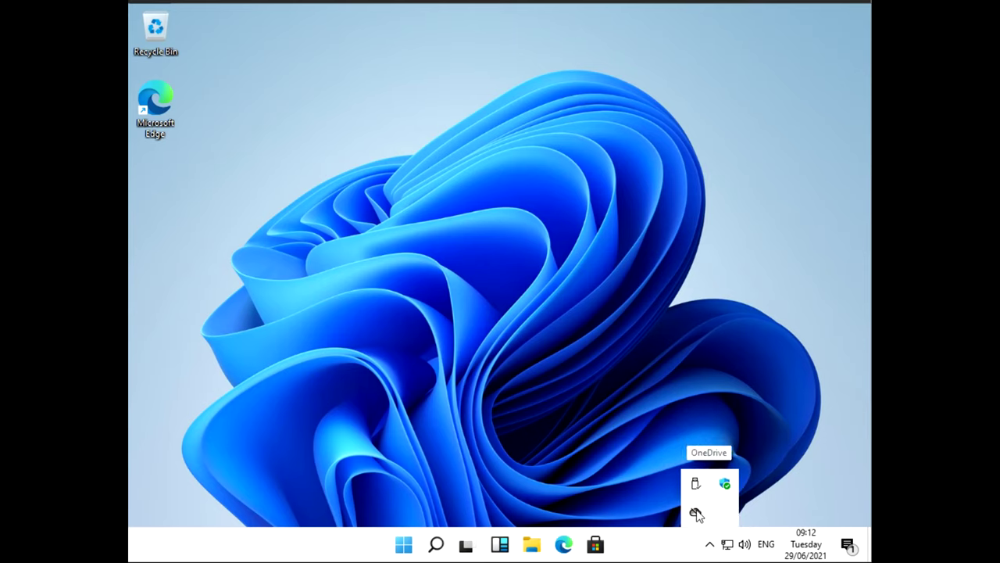
right_click(696, 511)
click(460, 480)
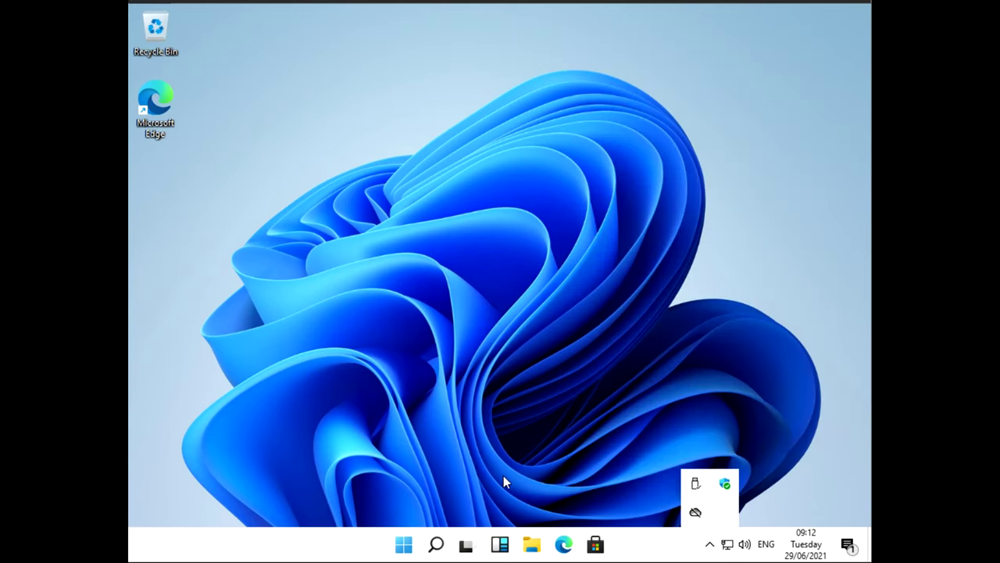
Step: Open Microsoft Store briefly, close it, and launch Microsoft Edge
click(596, 544)
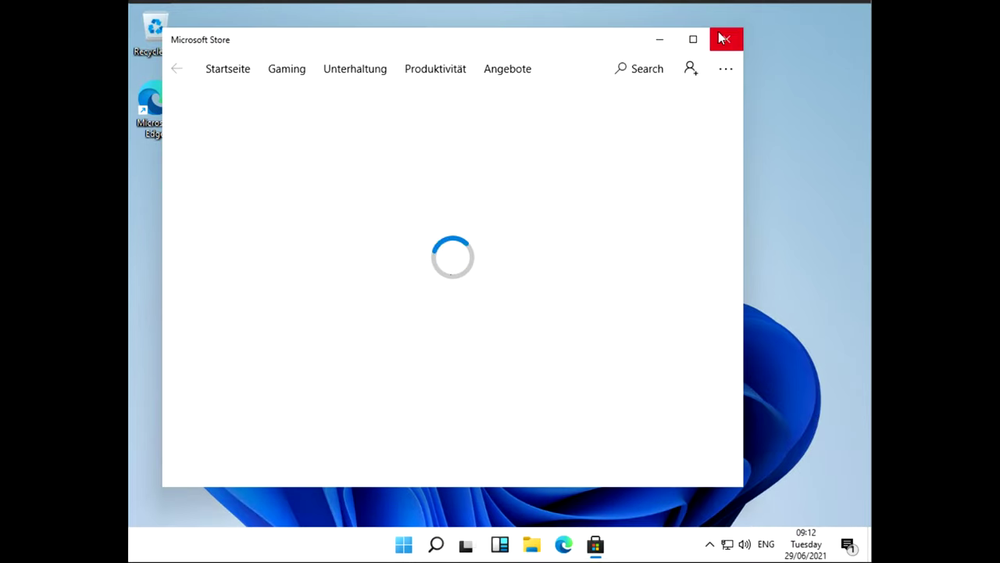
click(726, 37)
click(561, 547)
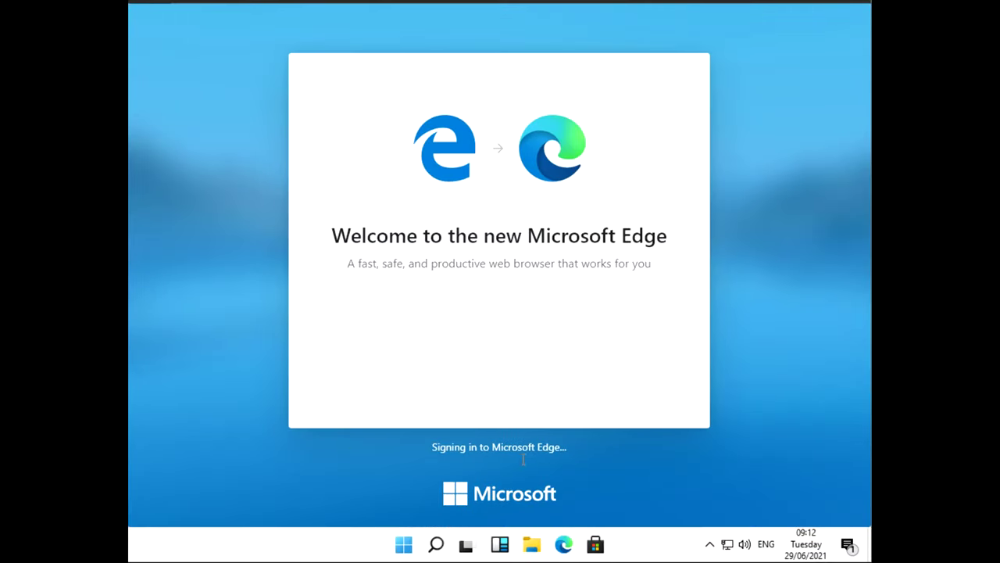
Step: Browse the DVD drive (D:), This PC, OneDrive, Pictures and Documents in File Explorer, and close the window
click(531, 547)
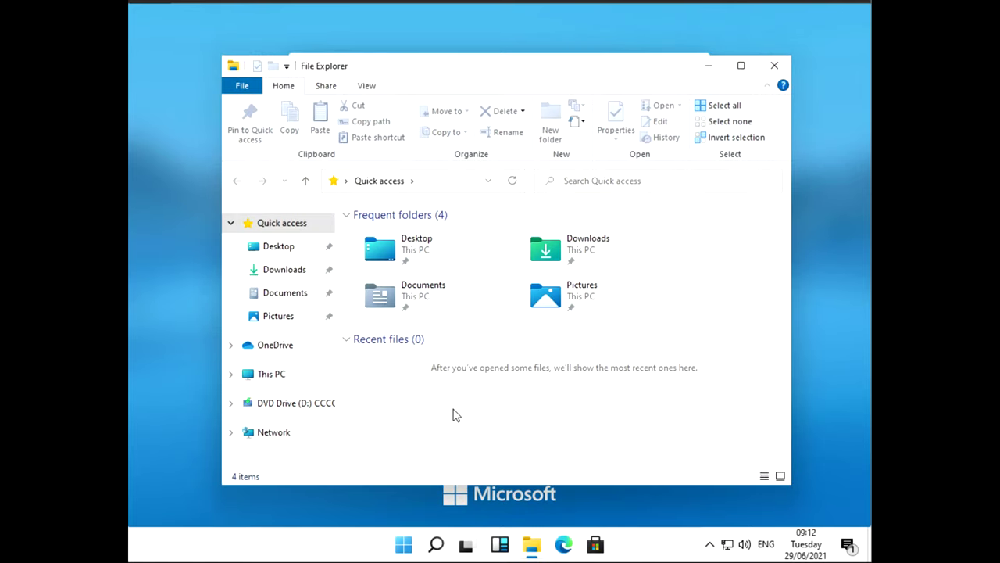
click(310, 408)
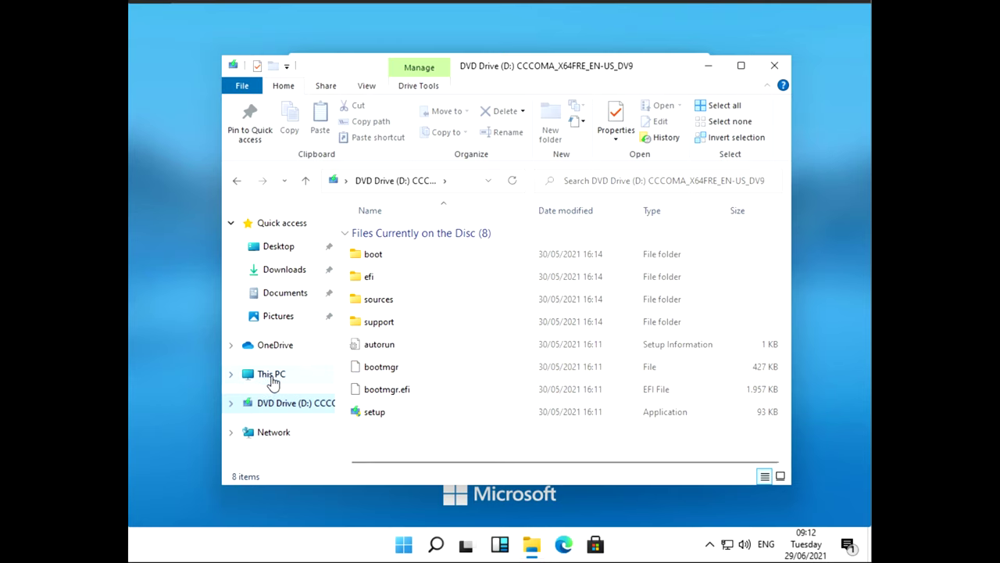
click(271, 376)
click(273, 346)
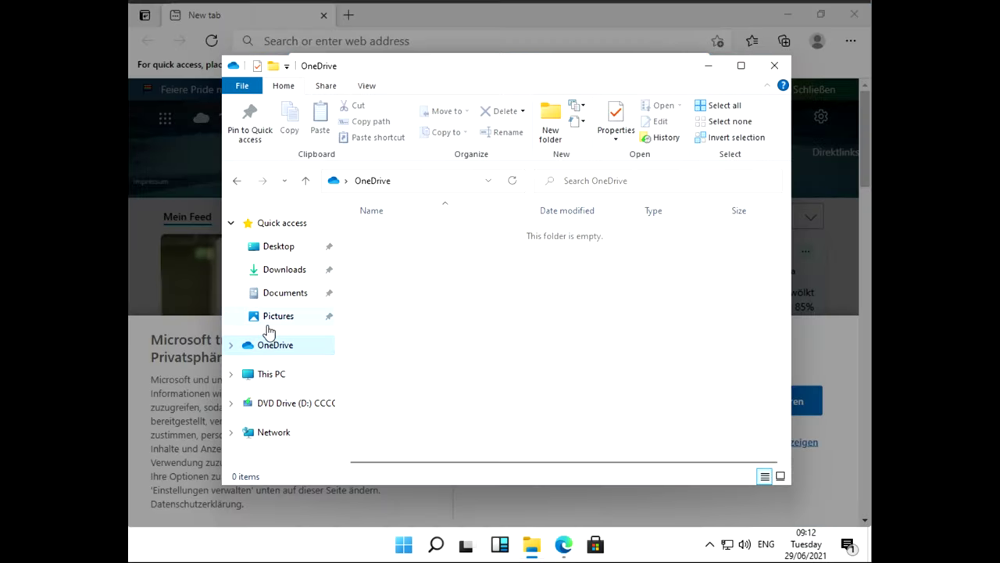
click(283, 315)
click(286, 293)
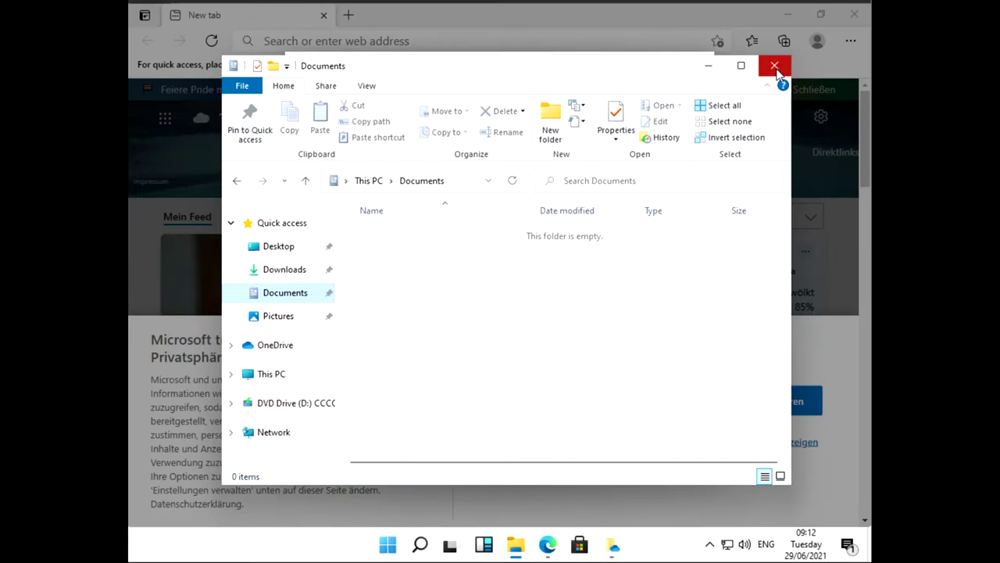
click(773, 65)
click(703, 62)
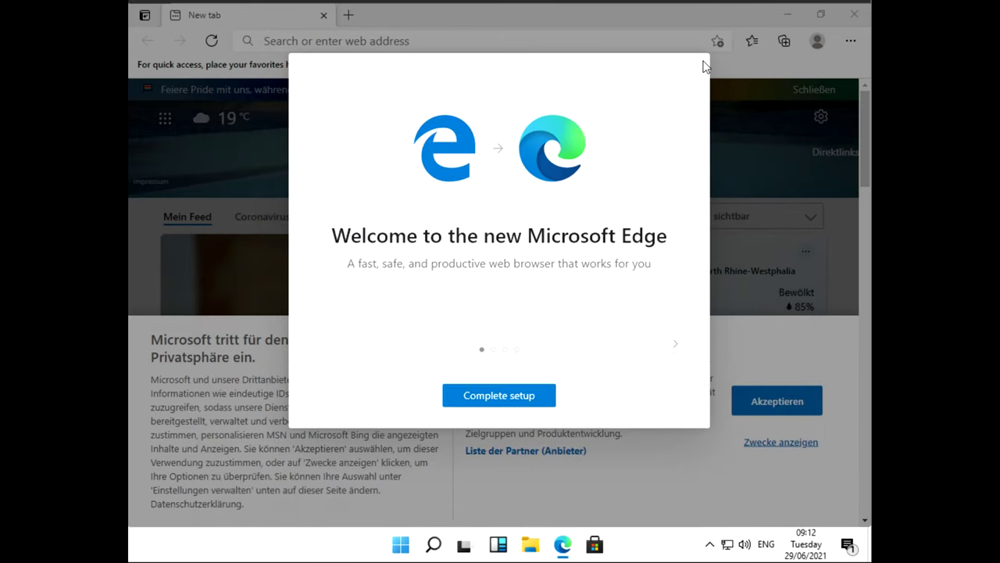
Step: Look through the Microsoft Edge welcome slides to the last one and return to the first
triple_click(677, 347)
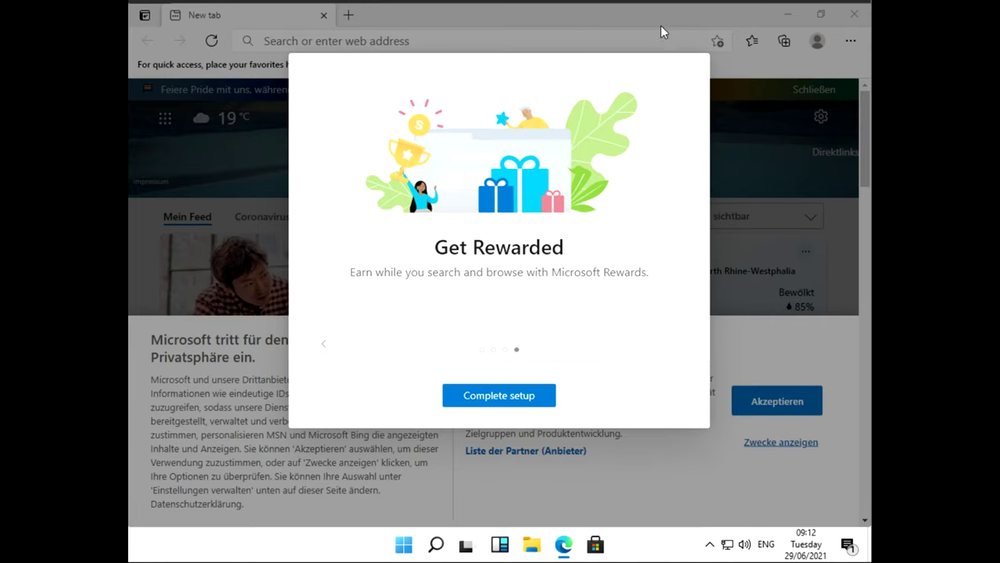
click(323, 346)
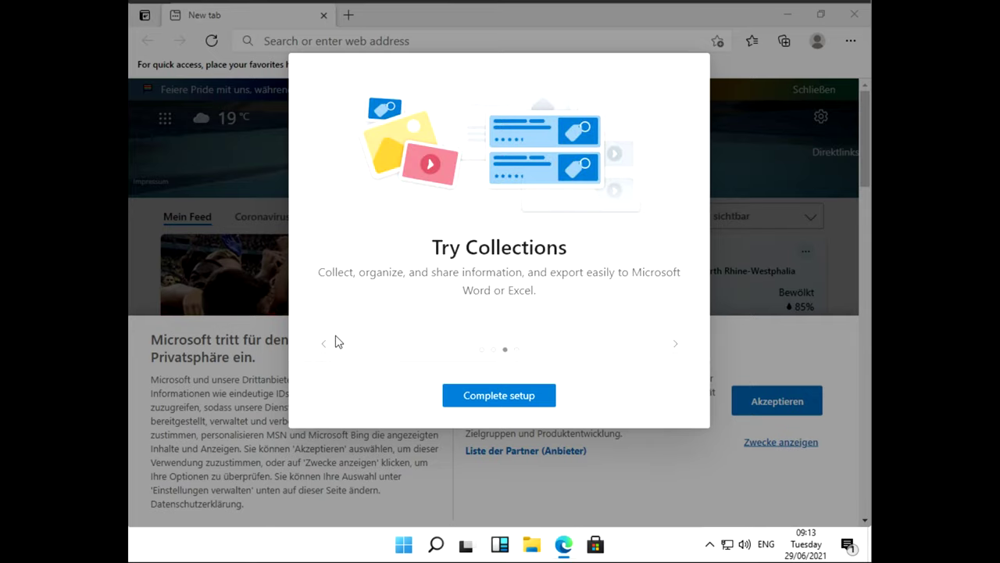
click(317, 352)
click(317, 351)
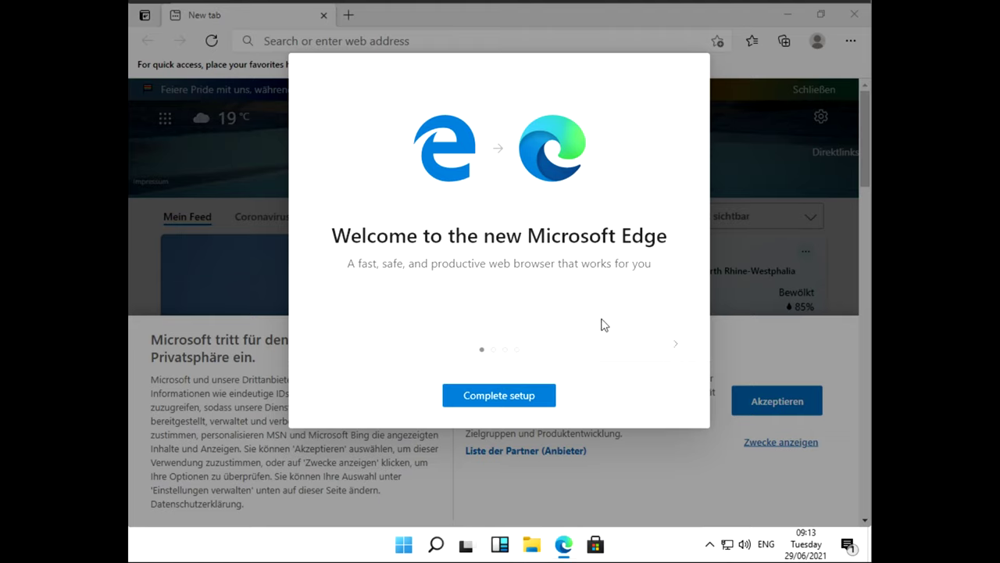
Step: Complete the Microsoft Edge setup without signing in and close the browser
click(547, 396)
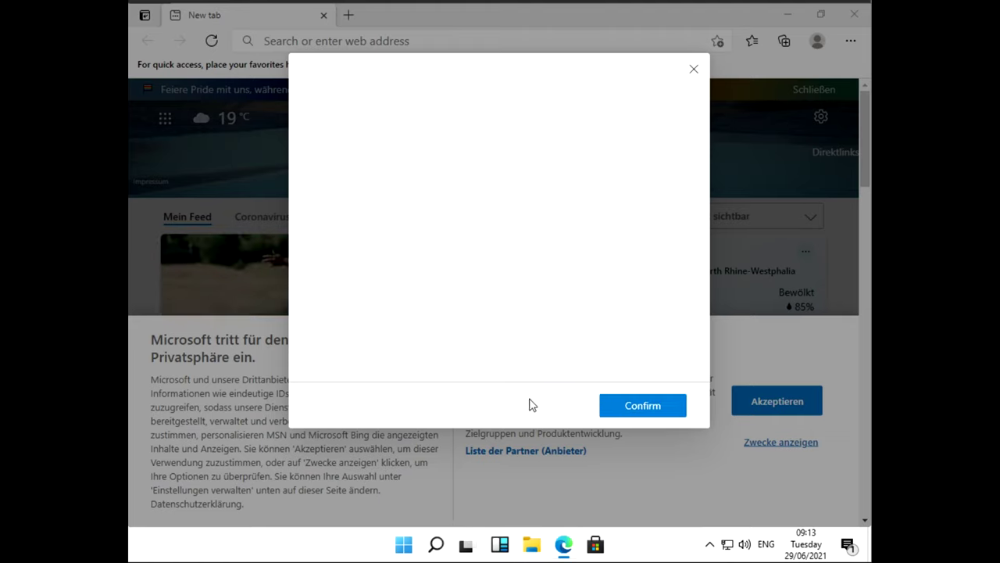
click(653, 418)
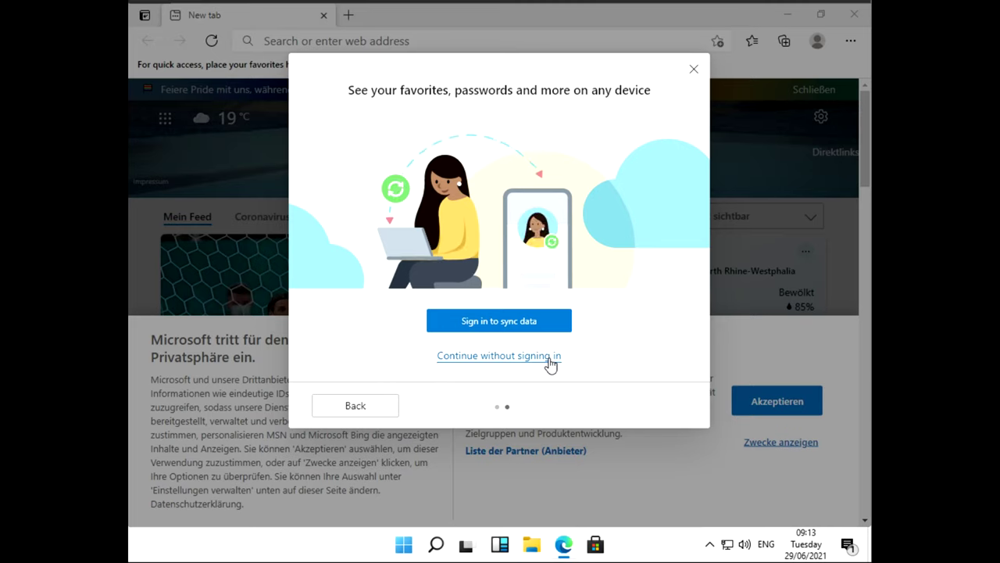
click(550, 358)
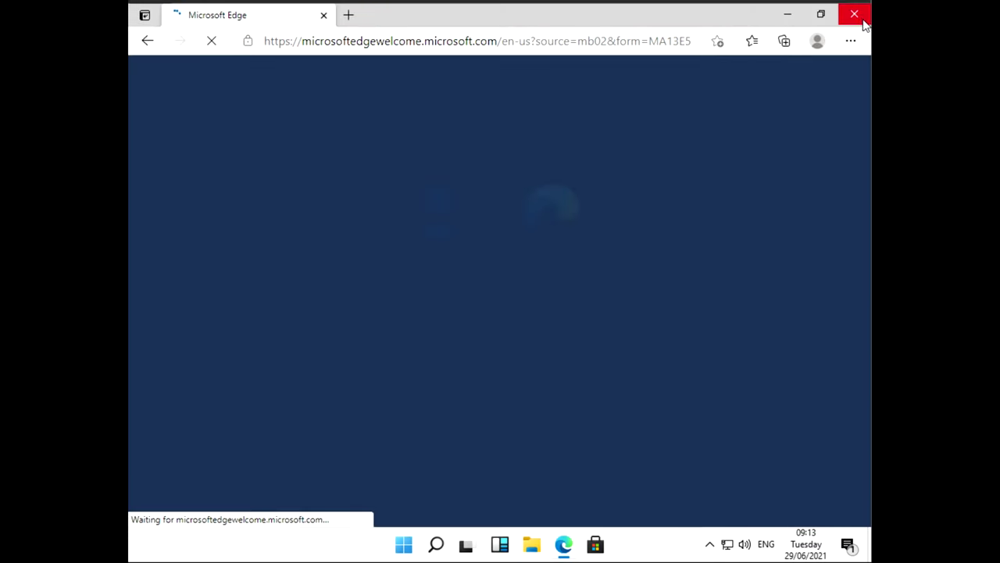
click(854, 15)
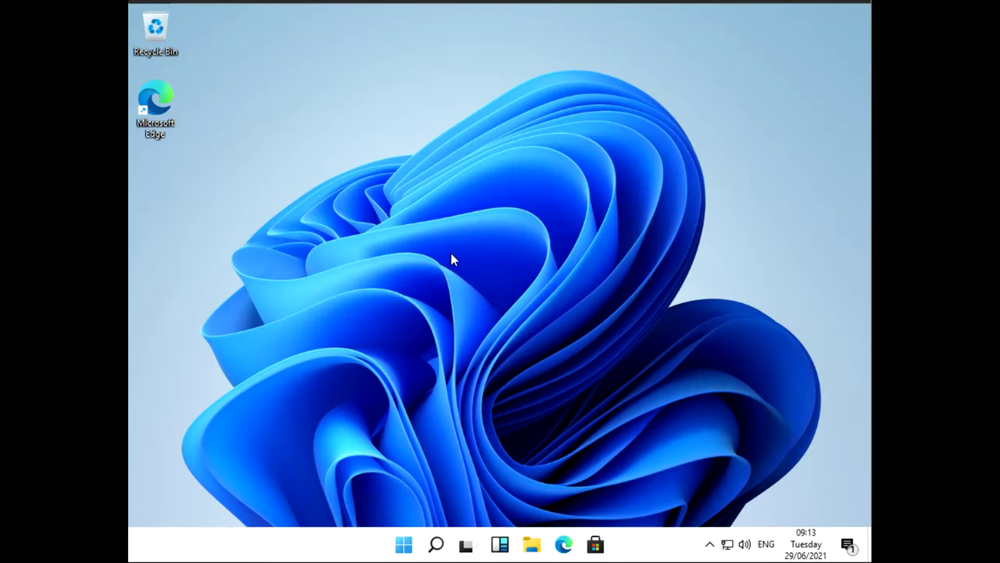
Step: Examine the Windows Search top apps and quick searches and the Start menu's pinned apps, and close them
click(436, 544)
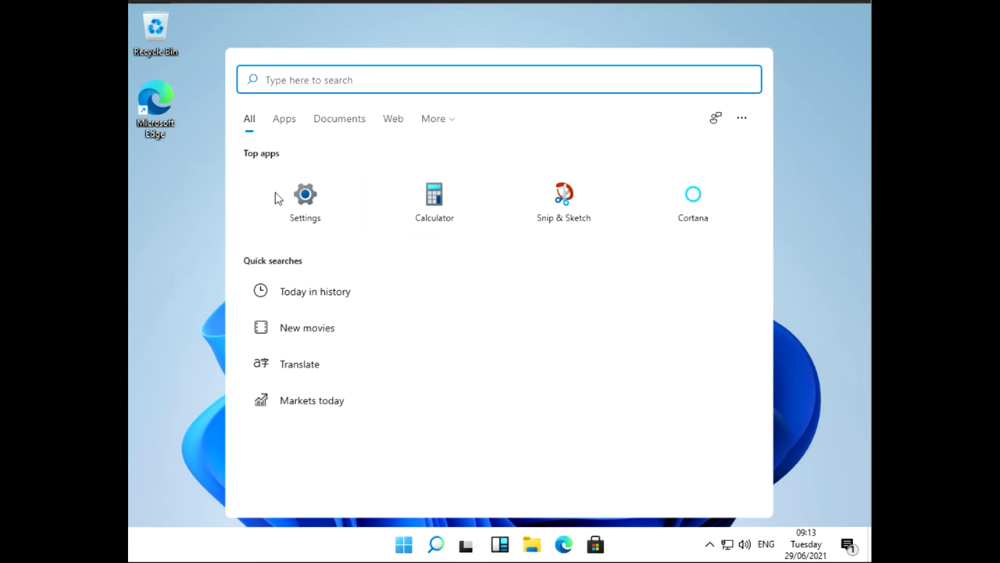
click(822, 78)
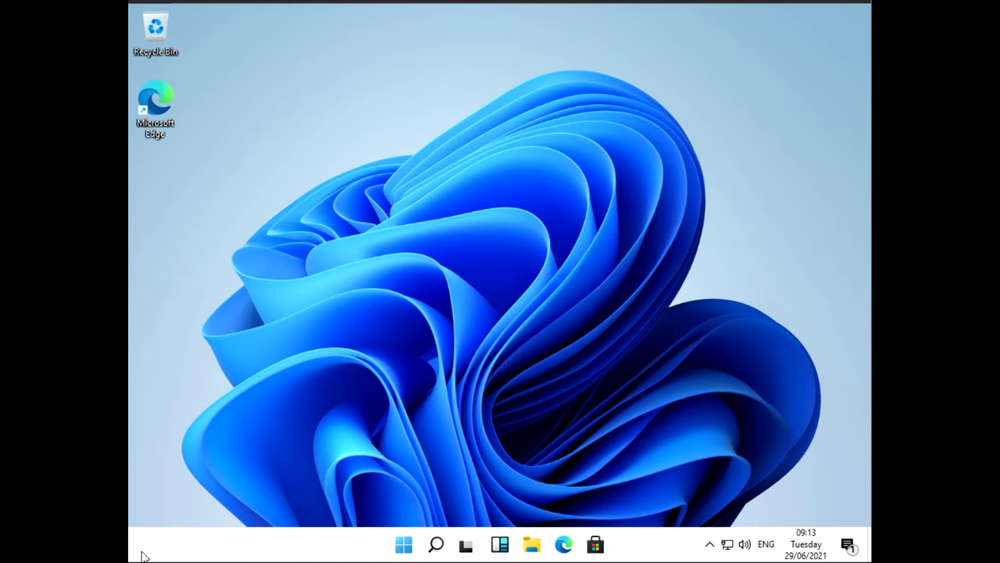
click(404, 545)
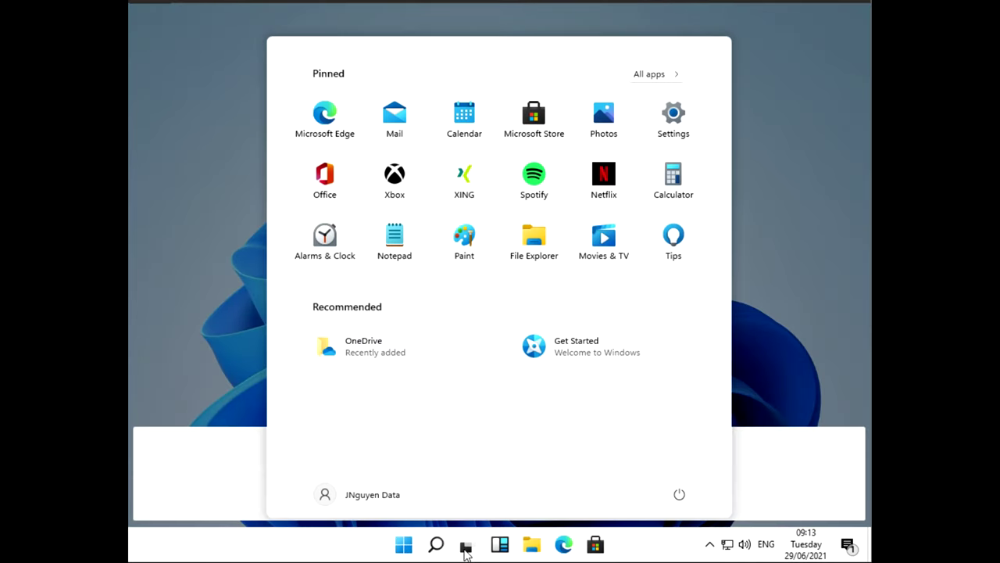
click(437, 548)
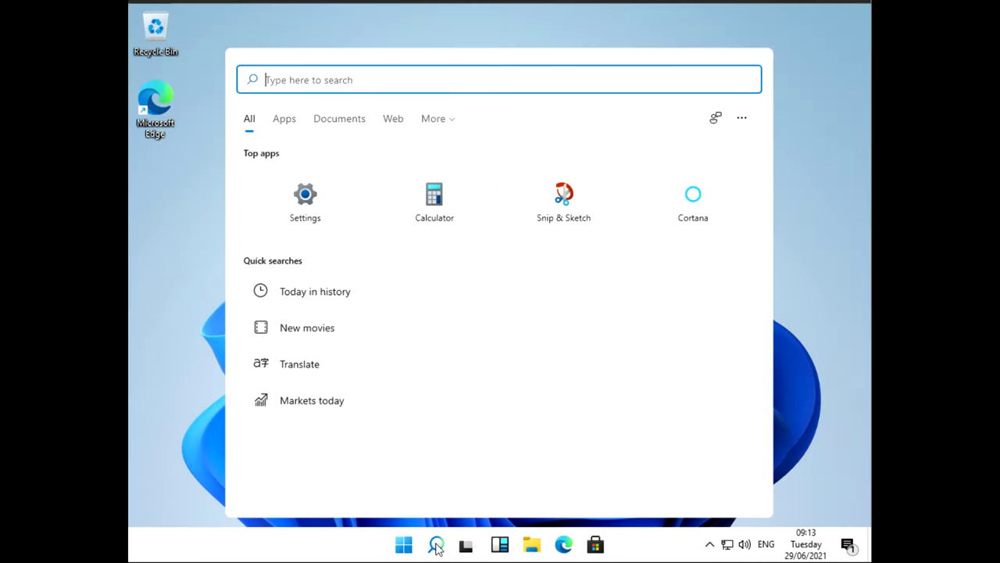
click(859, 190)
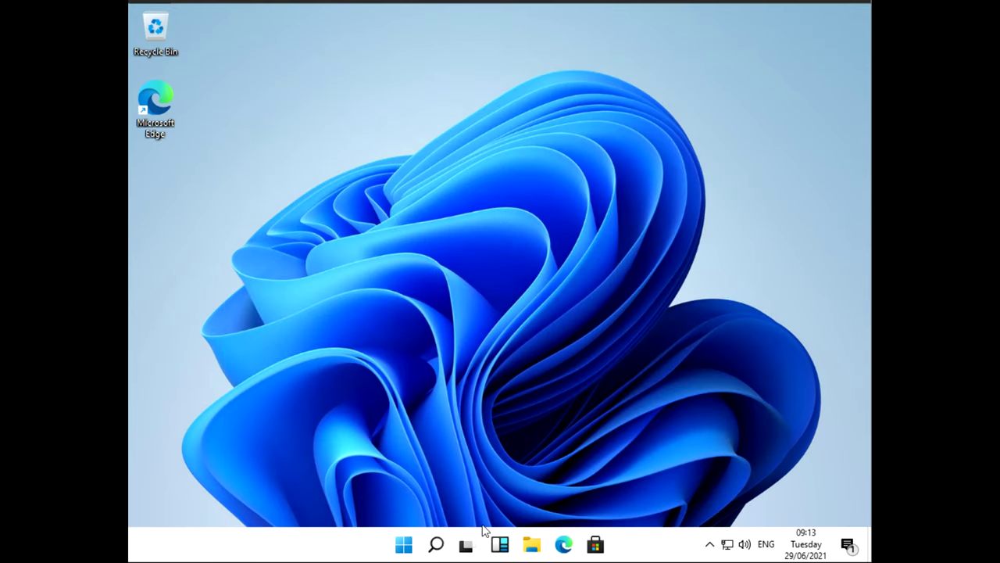
Step: Check the task view, the Windows Dashboard and the hidden notification-area icons, and return to the desktop
click(466, 550)
click(500, 547)
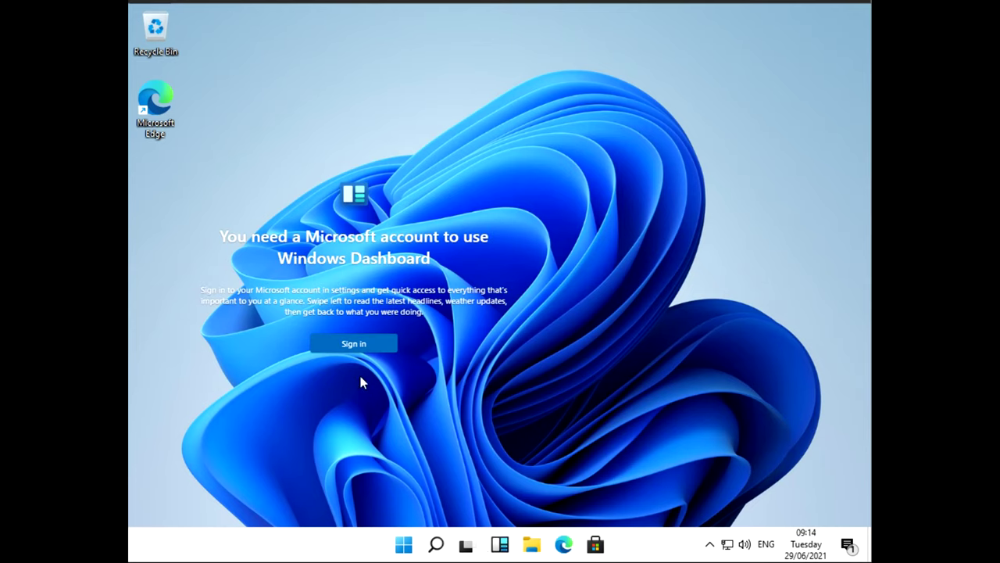
click(511, 364)
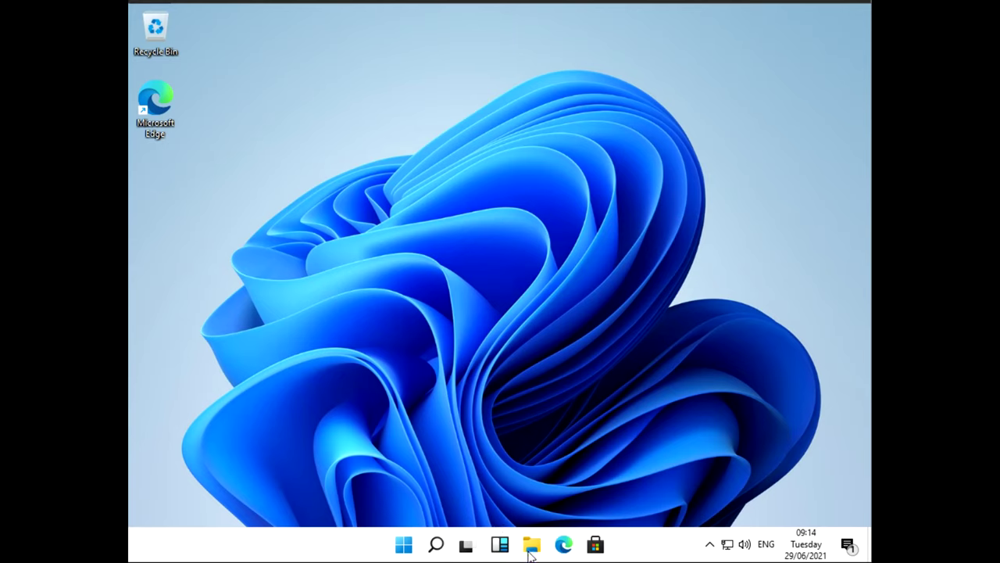
click(710, 545)
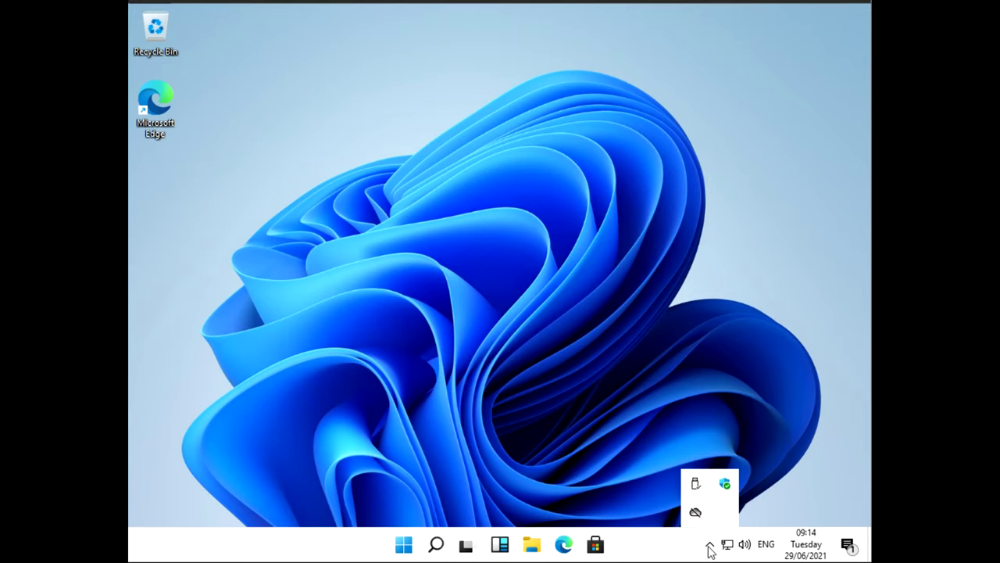
click(351, 267)
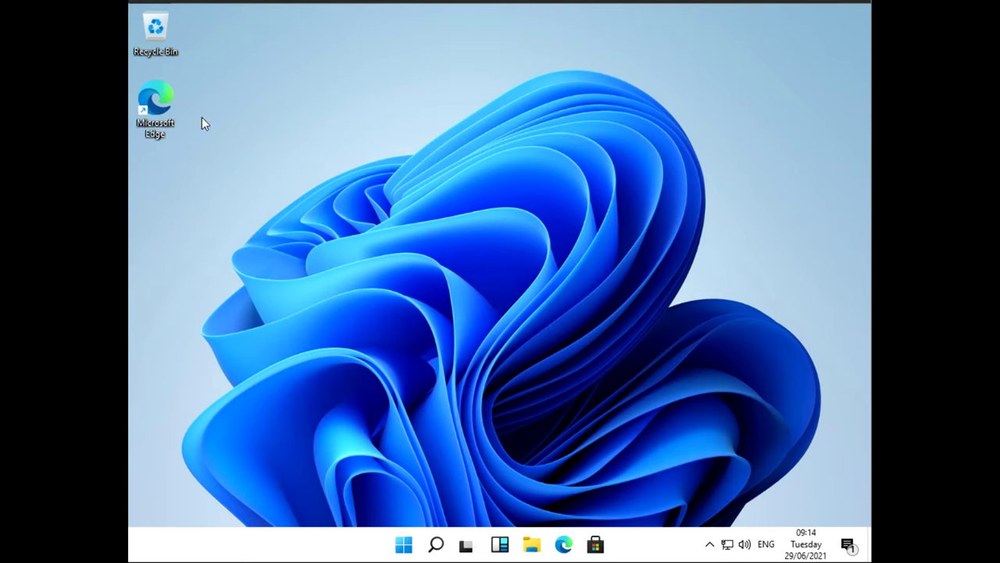
Step: Open Device Manager and examine the entries under Disk drives, Computer and Processors
right_click(402, 546)
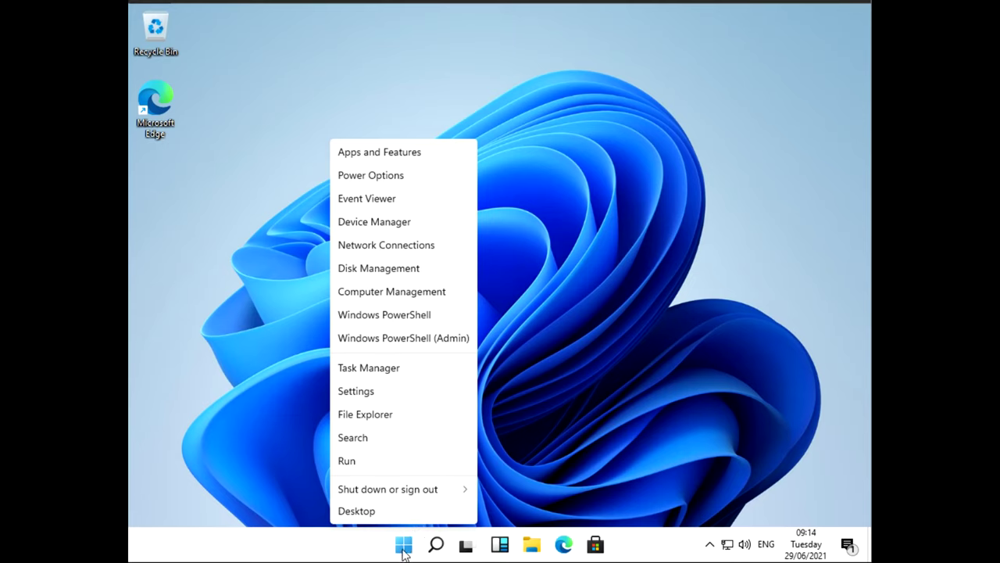
click(376, 225)
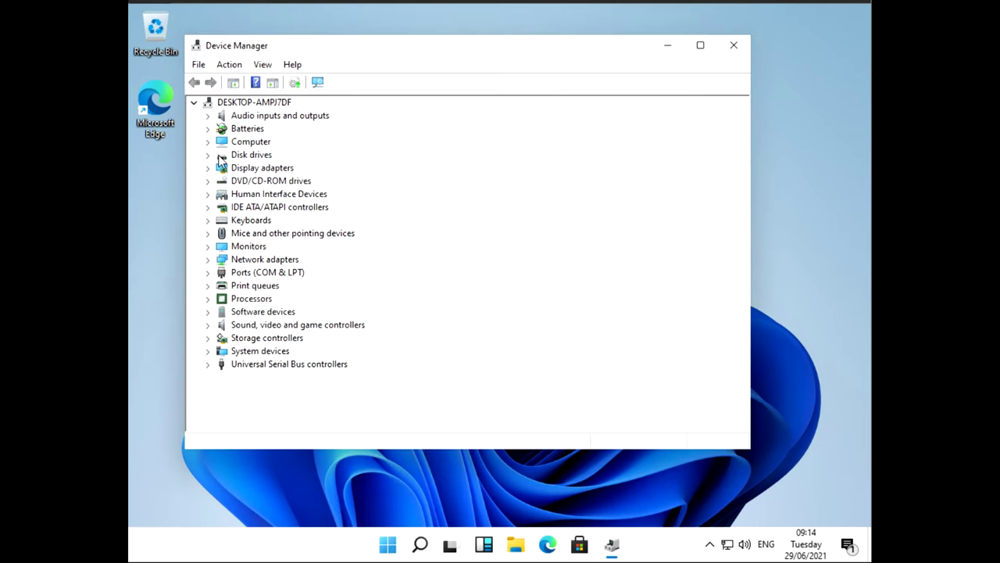
click(208, 156)
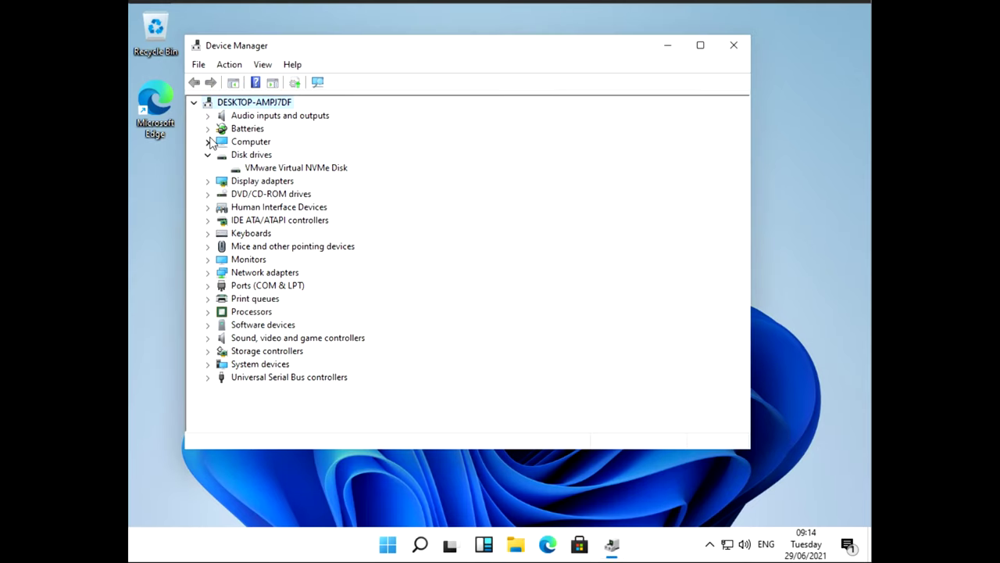
click(207, 142)
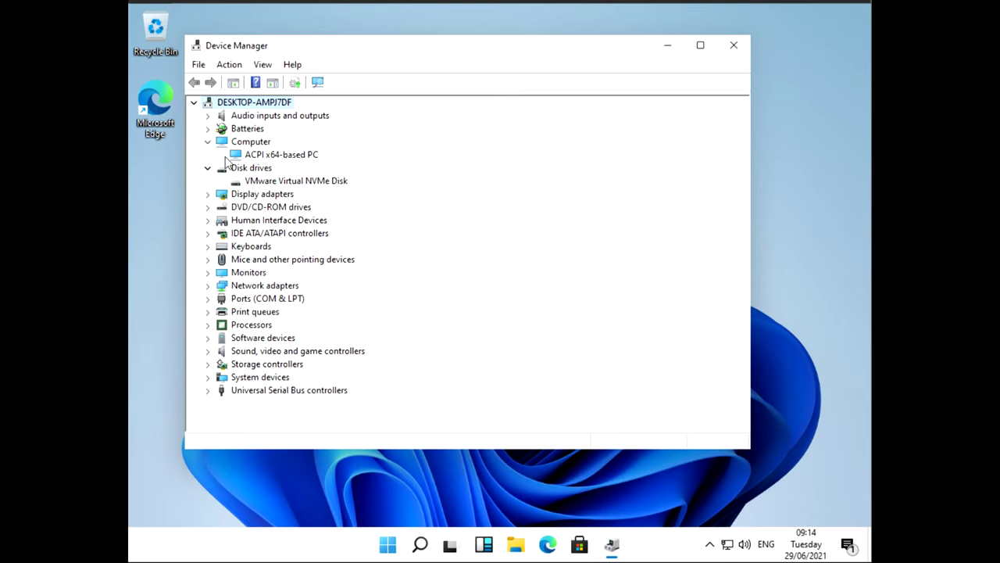
click(208, 325)
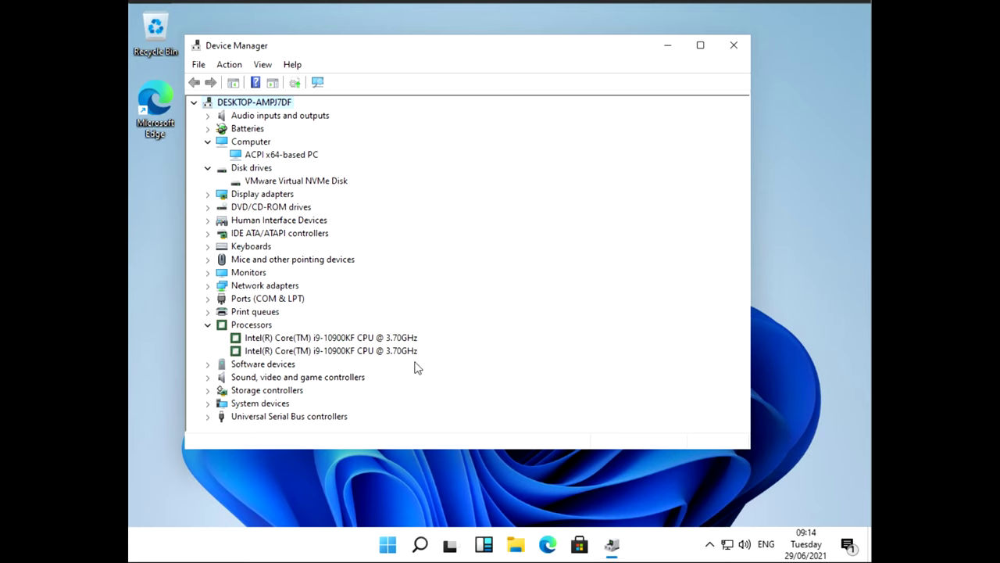
click(328, 338)
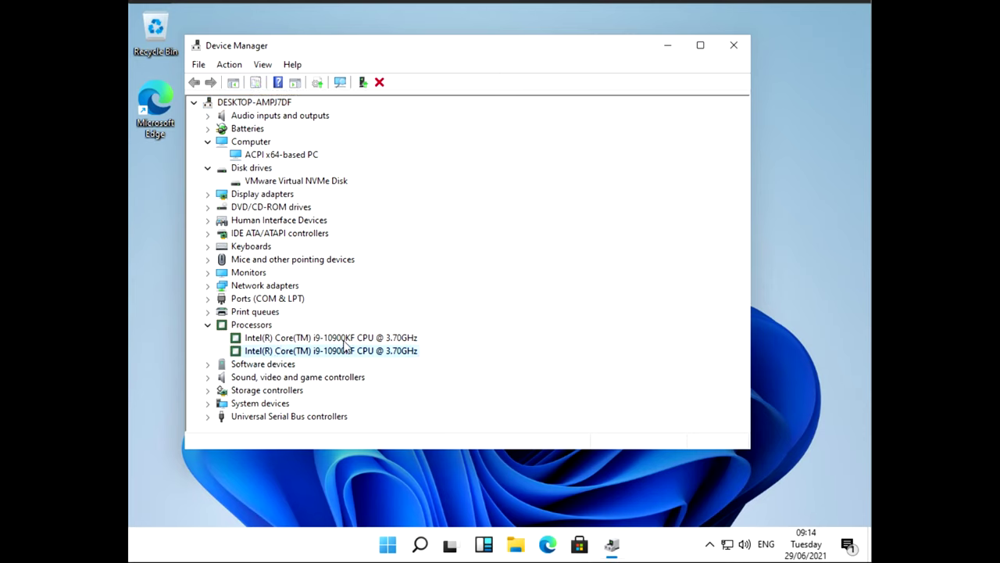
Step: Expand Display adapters in Device Manager and examine its entry and the disk drive, moving the window clear of the desktop icons
click(207, 195)
click(346, 209)
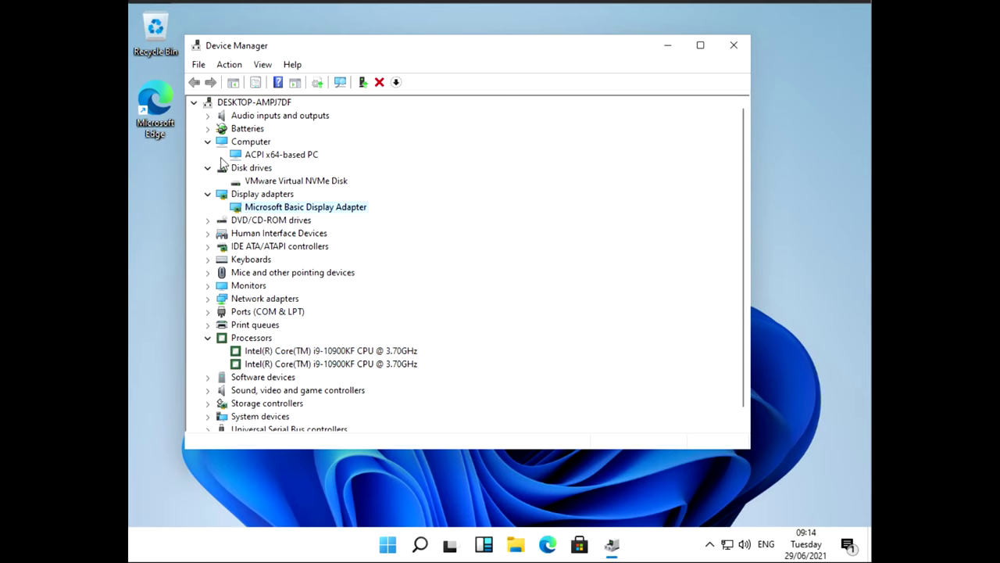
drag(257, 45, 346, 36)
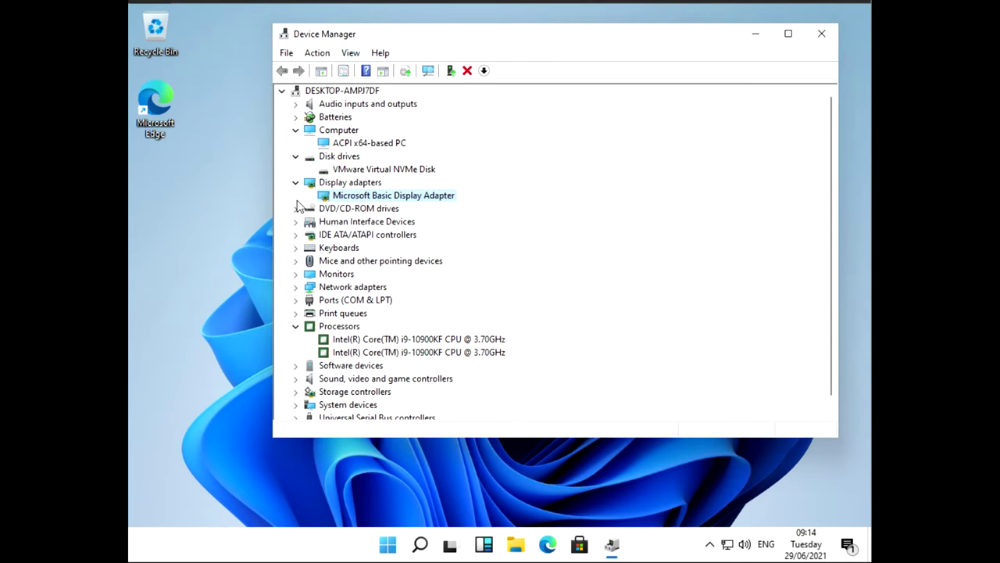
click(350, 172)
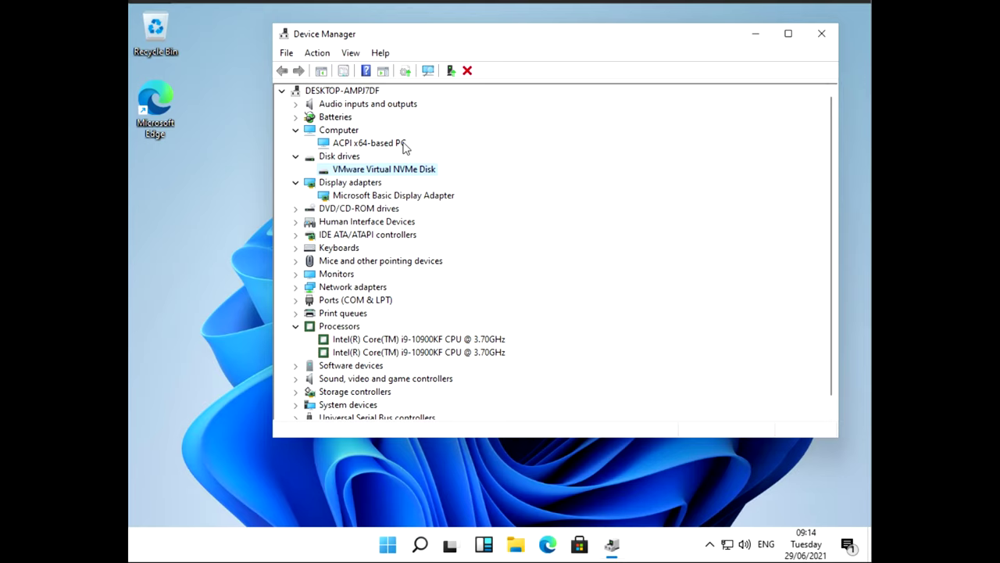
Step: Collapse the Processors, Display adapters, Disk drives and Computer categories and close Device Manager
click(296, 327)
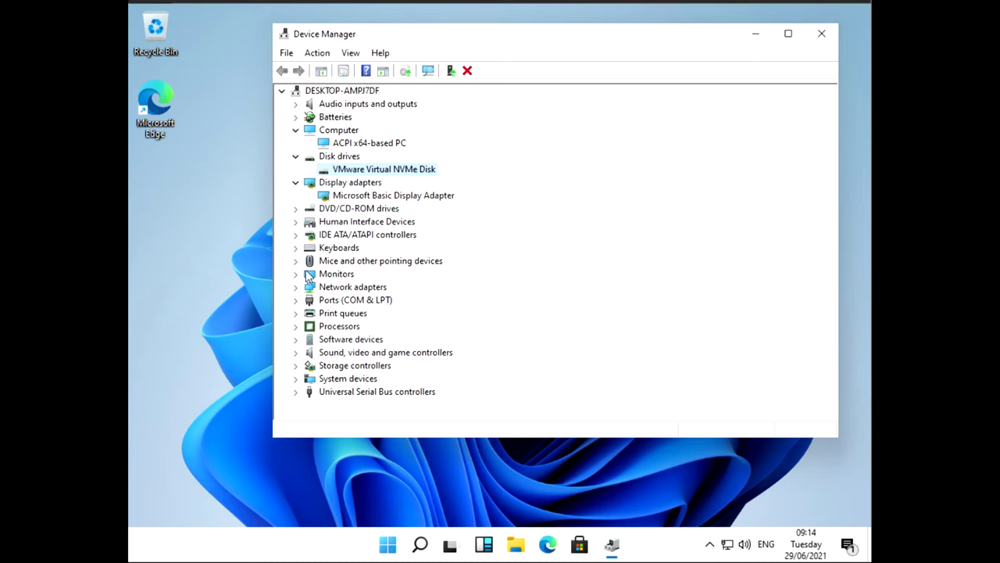
click(297, 183)
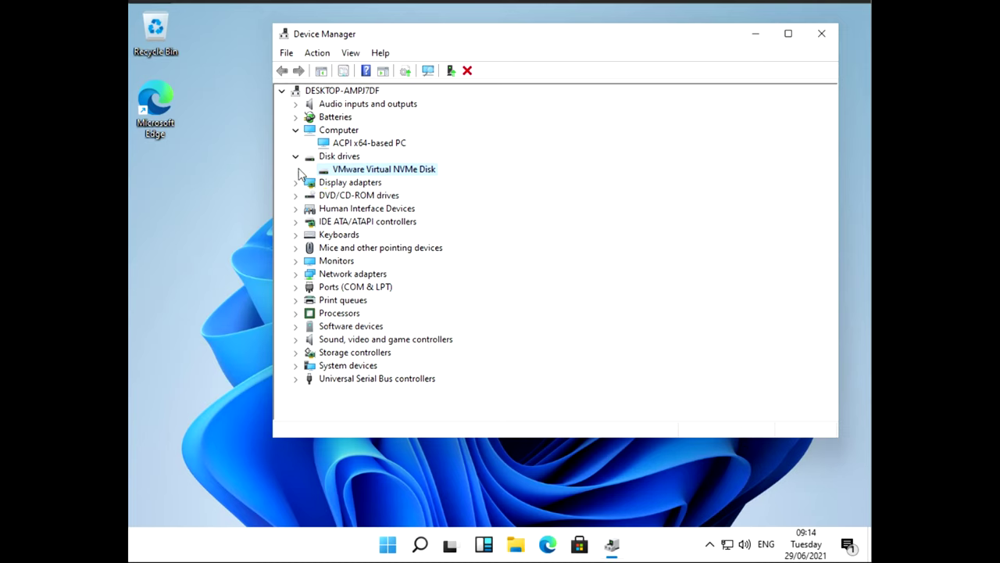
click(296, 156)
click(296, 130)
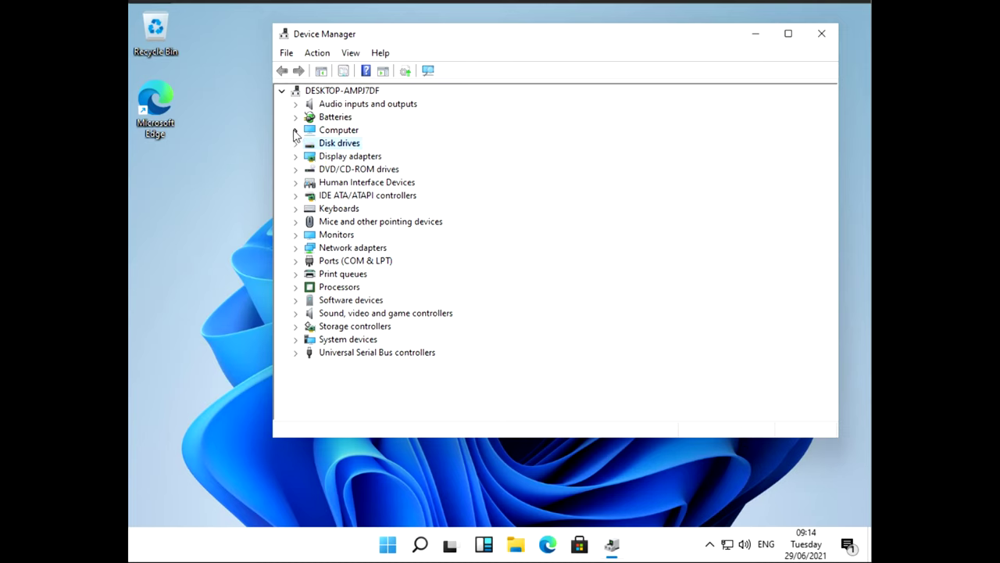
click(822, 33)
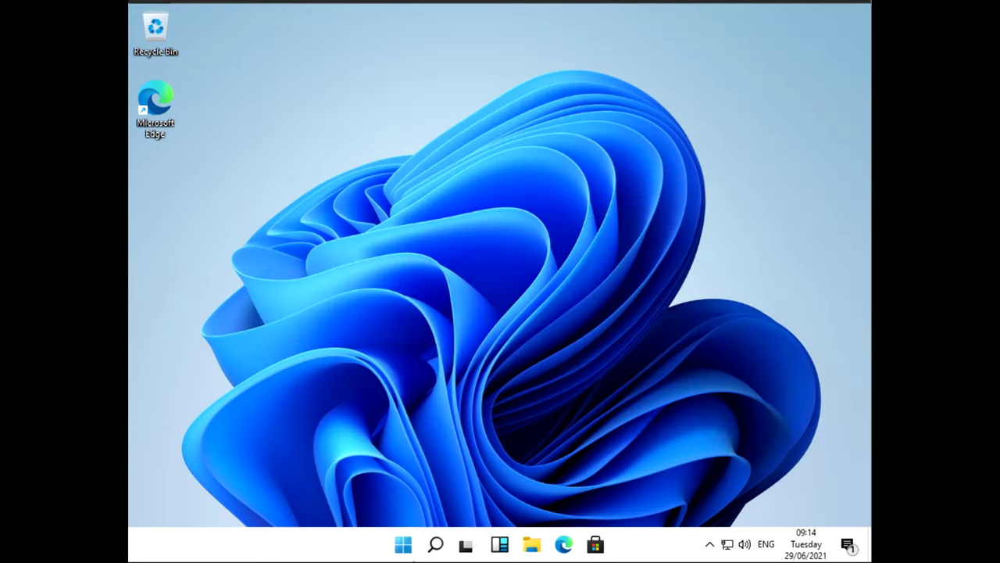
Step: Open Apps and Features and find and open Control Panel by searching the settings for "control panel"
right_click(403, 545)
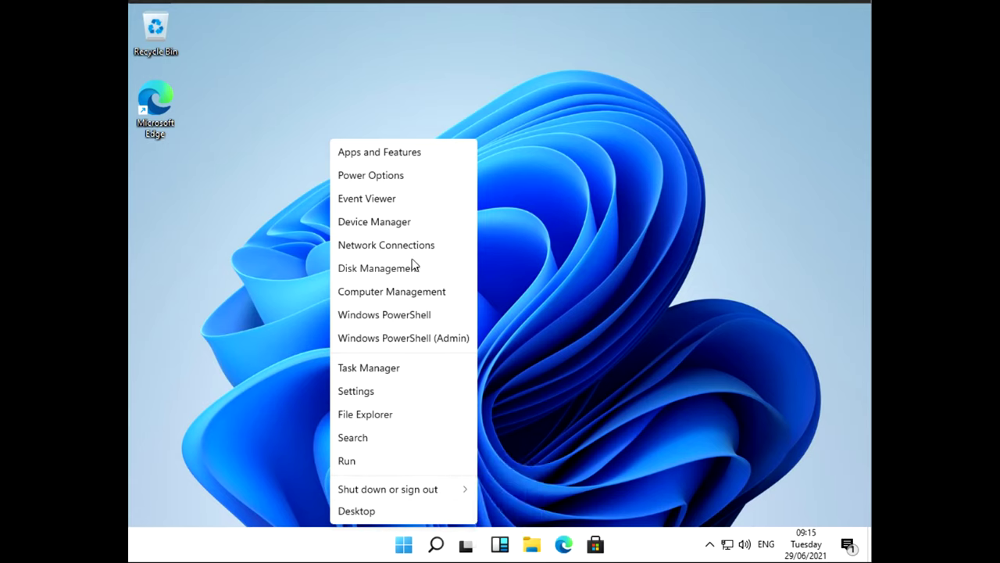
click(404, 153)
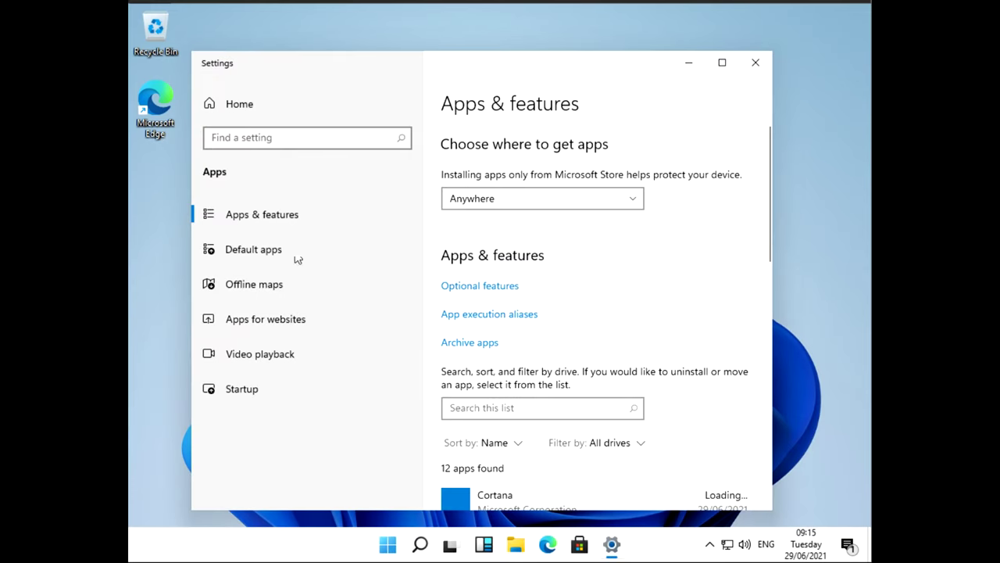
click(317, 143)
text(con)
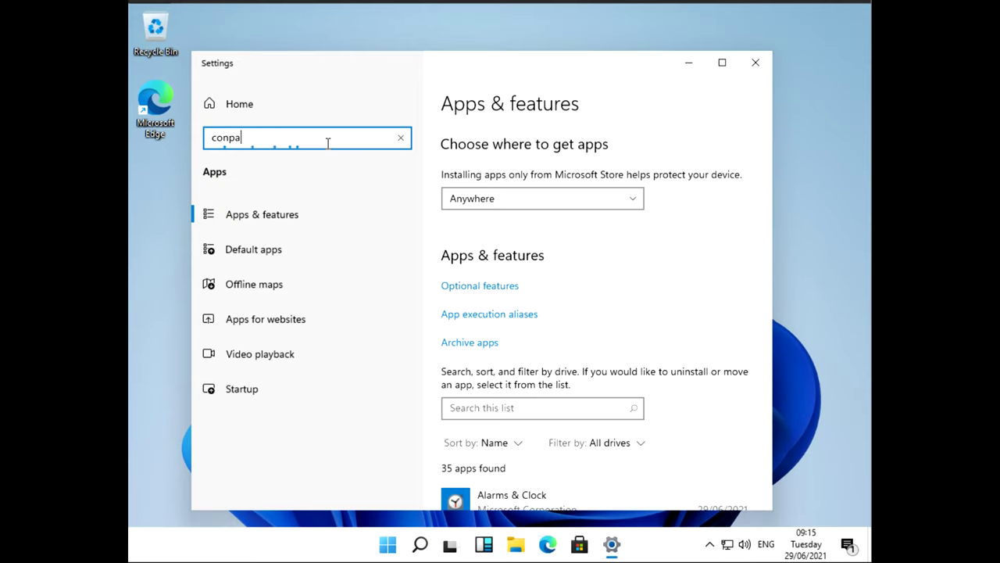
text(trol)
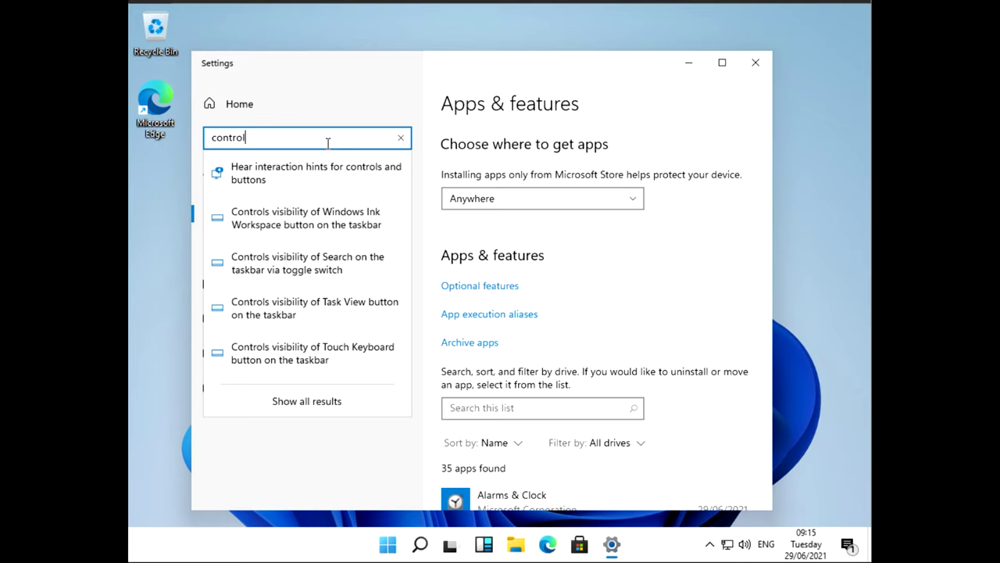
text( panel)
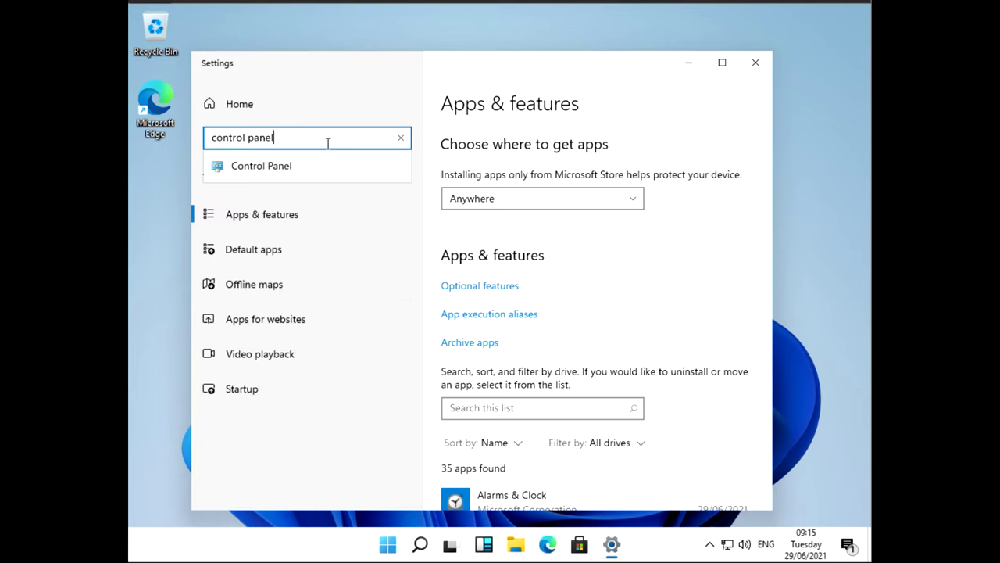
click(247, 178)
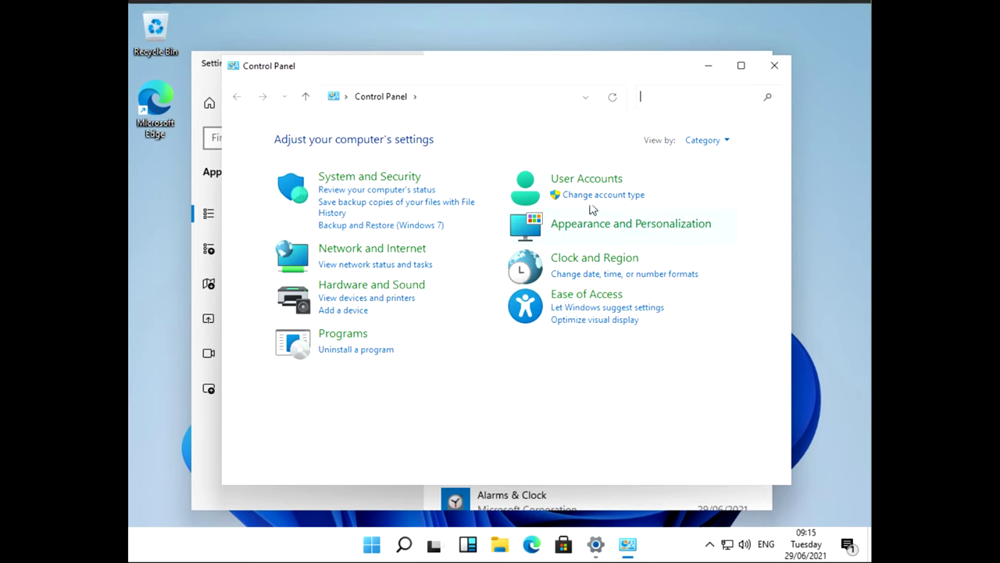
Step: Switch the Control Panel view from Category to Large icons and look through its items
click(708, 145)
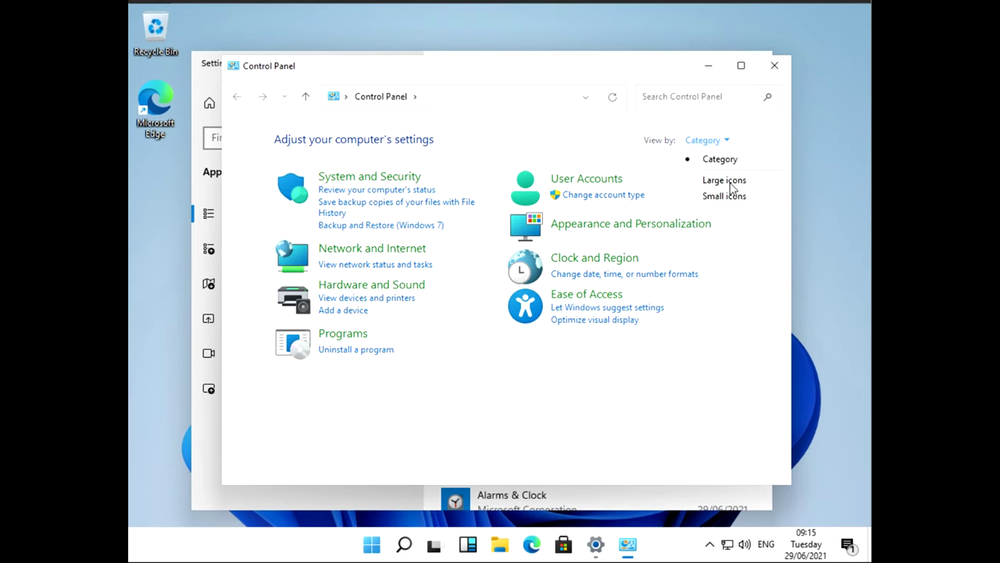
click(731, 184)
scroll(509, 393, down, 3)
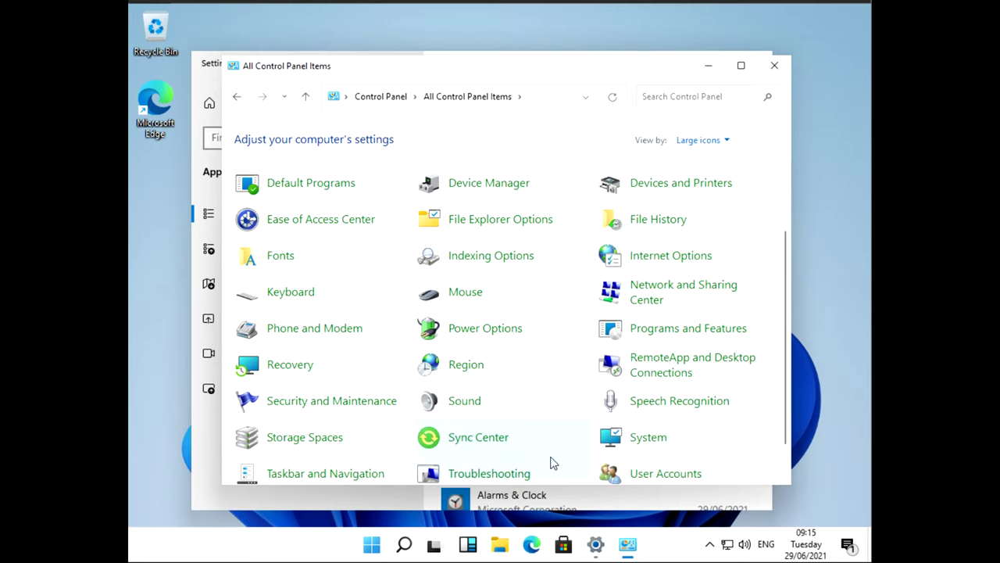
Step: Open the System item, examine the device specifications, Windows specifications and related settings, and close Settings
click(650, 444)
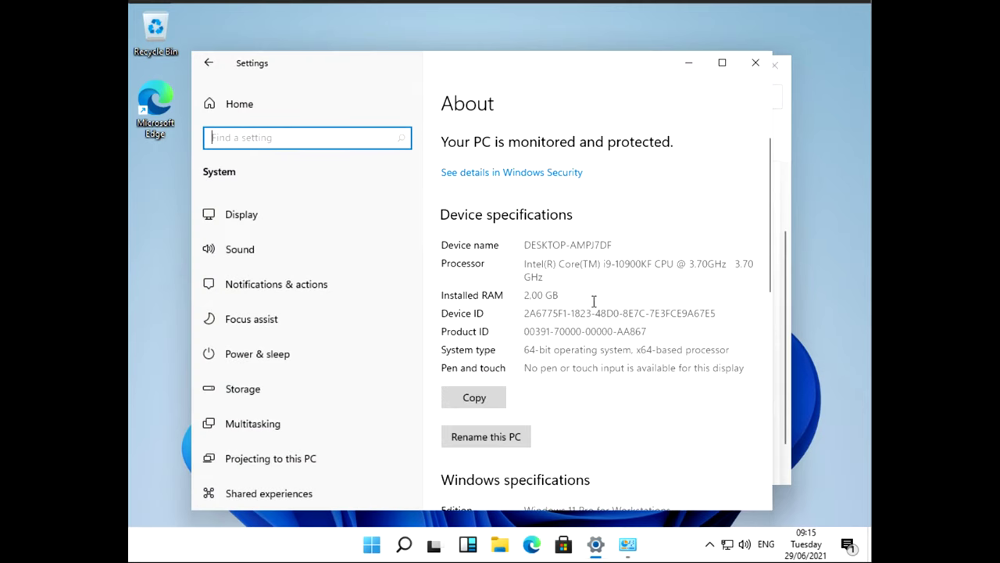
scroll(547, 300, down, 5)
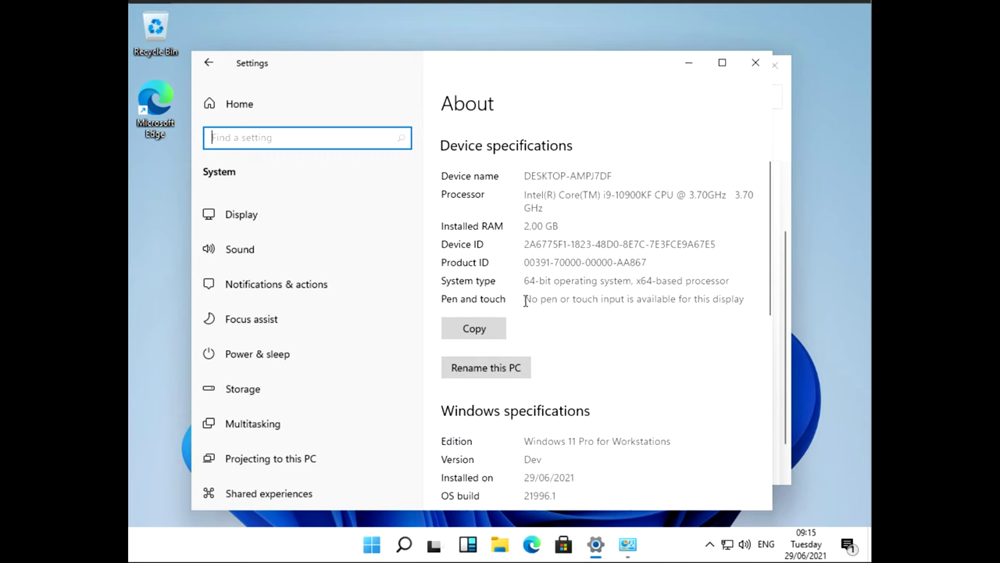
drag(576, 339, 429, 339)
drag(673, 300, 484, 300)
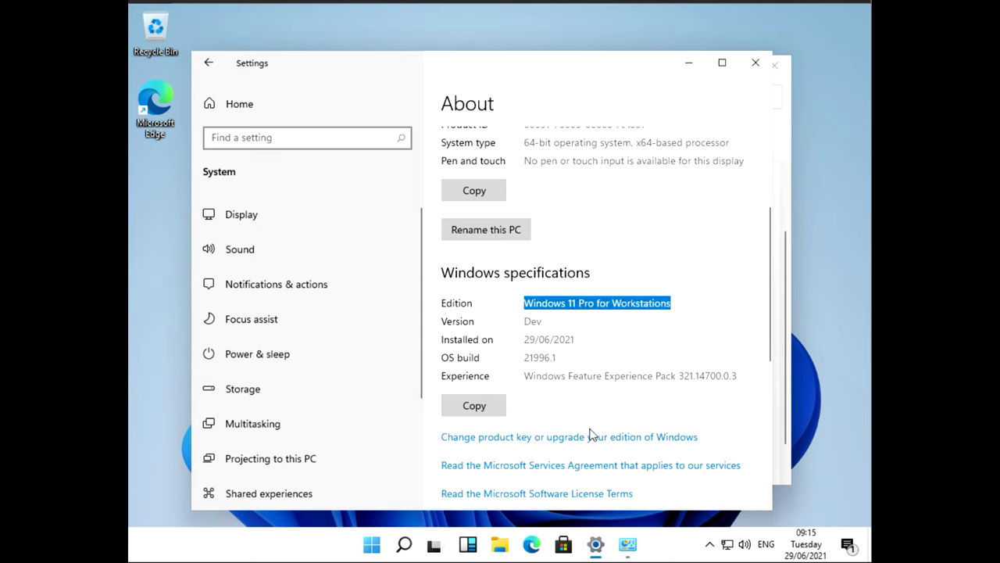
scroll(599, 422, down, 2)
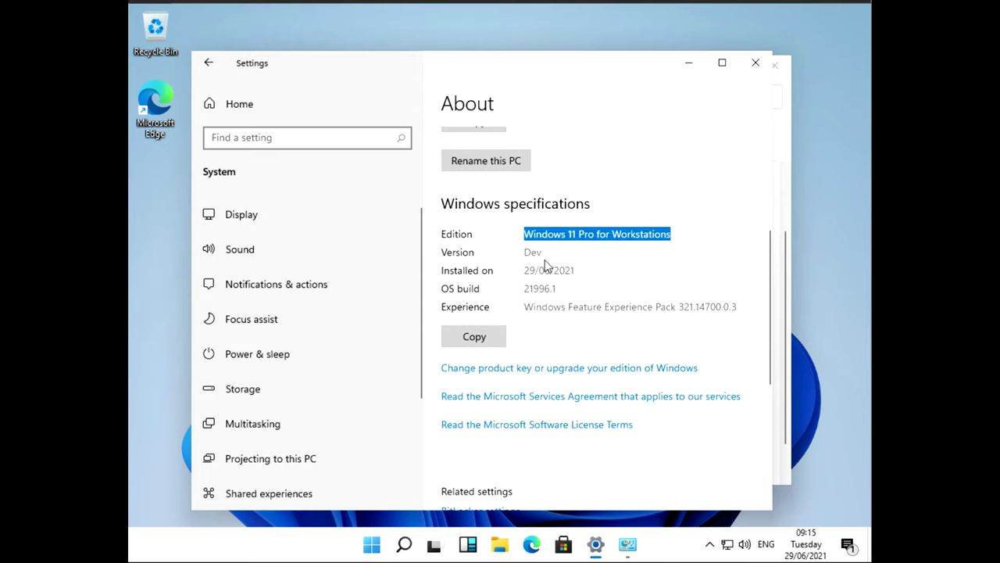
click(585, 250)
drag(550, 232, 636, 234)
scroll(578, 303, down, 5)
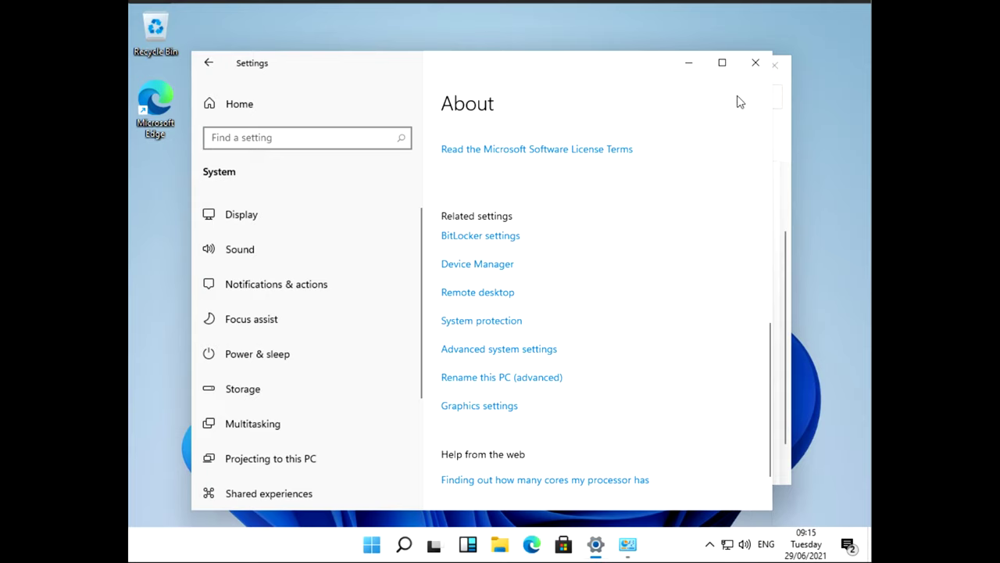
scroll(608, 328, down, 2)
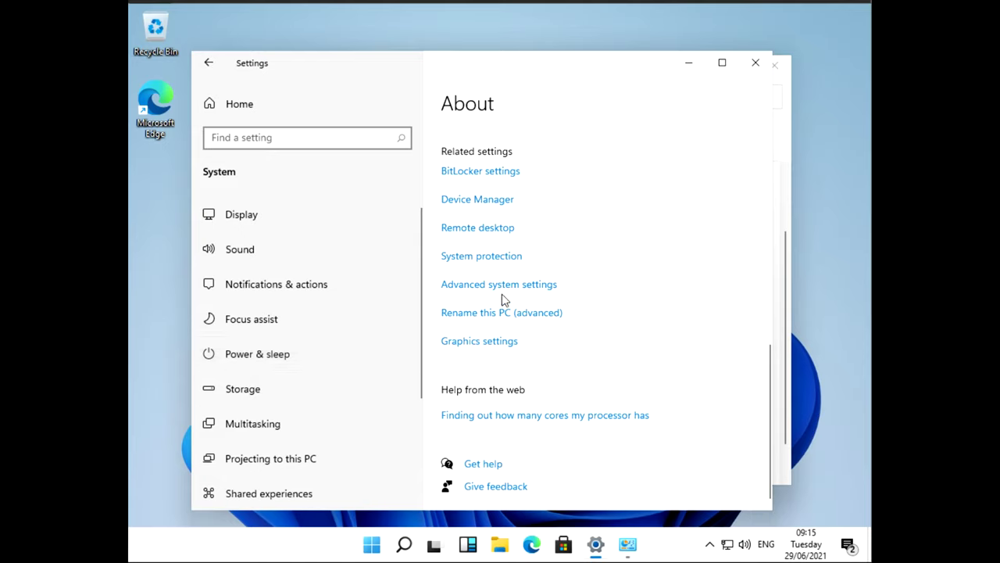
click(754, 64)
Step: Snap the Control Panel window into the narrower right-hand zone of the uneven two-column layout
mouse_move(742, 67)
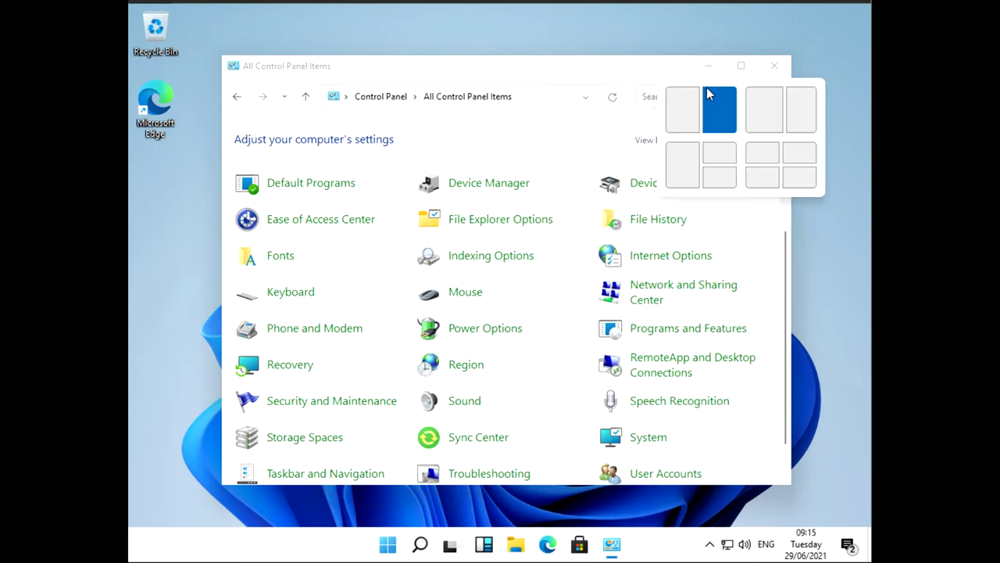
drag(600, 71, 516, 54)
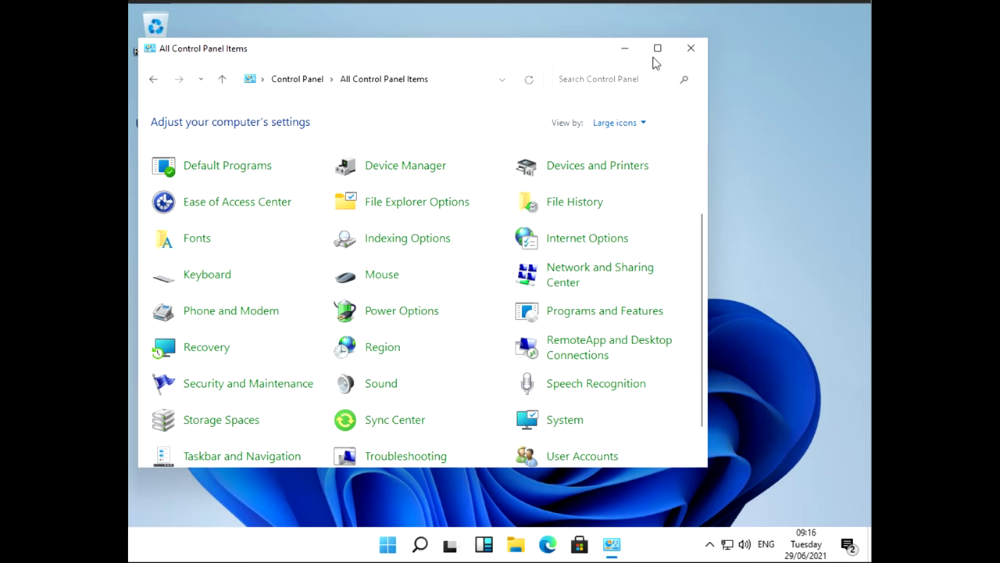
mouse_move(657, 61)
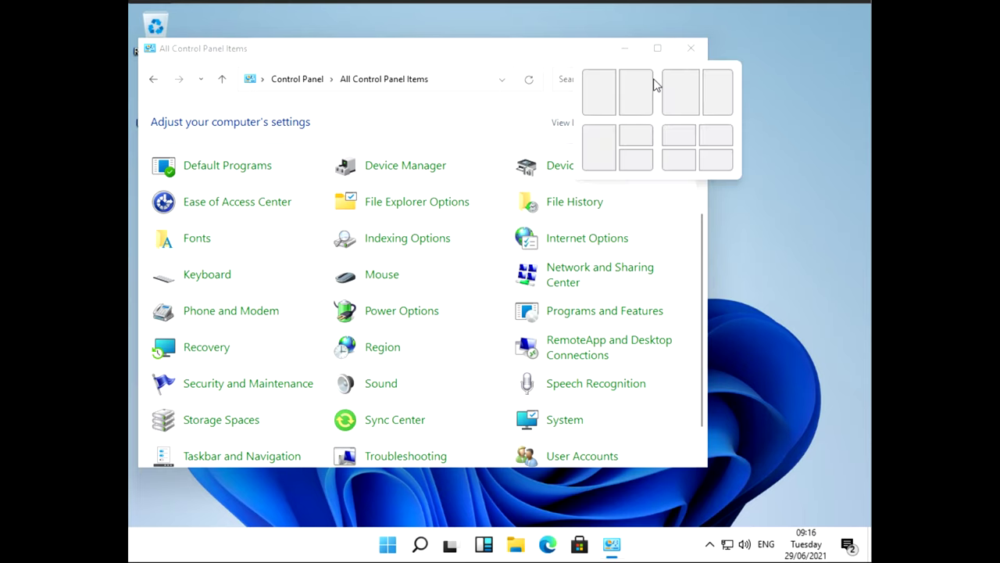
click(706, 89)
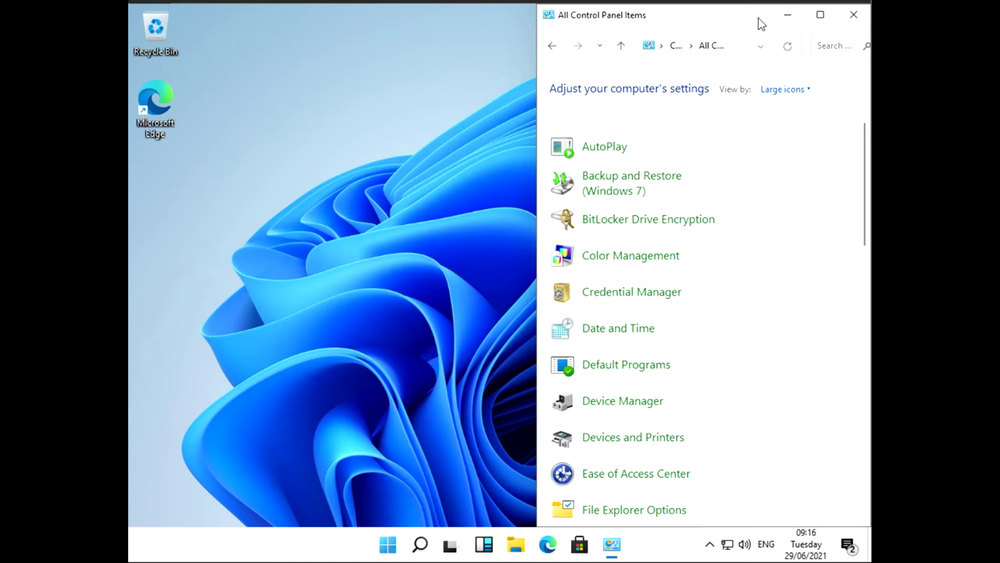
Step: Release and maximize the Control Panel window, and snap it into the large left zone of the three-zone layout
drag(758, 22, 580, 29)
click(638, 15)
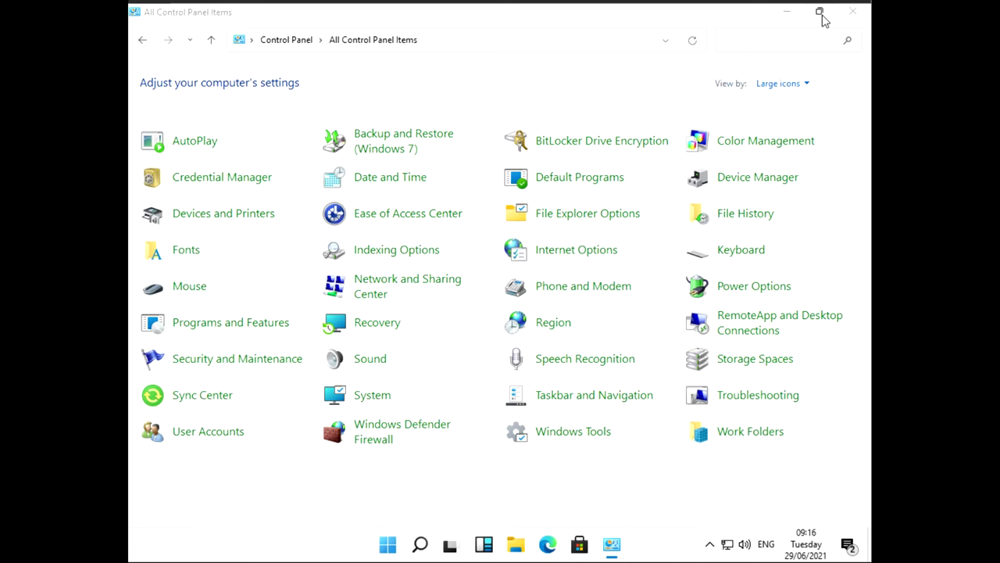
mouse_move(821, 15)
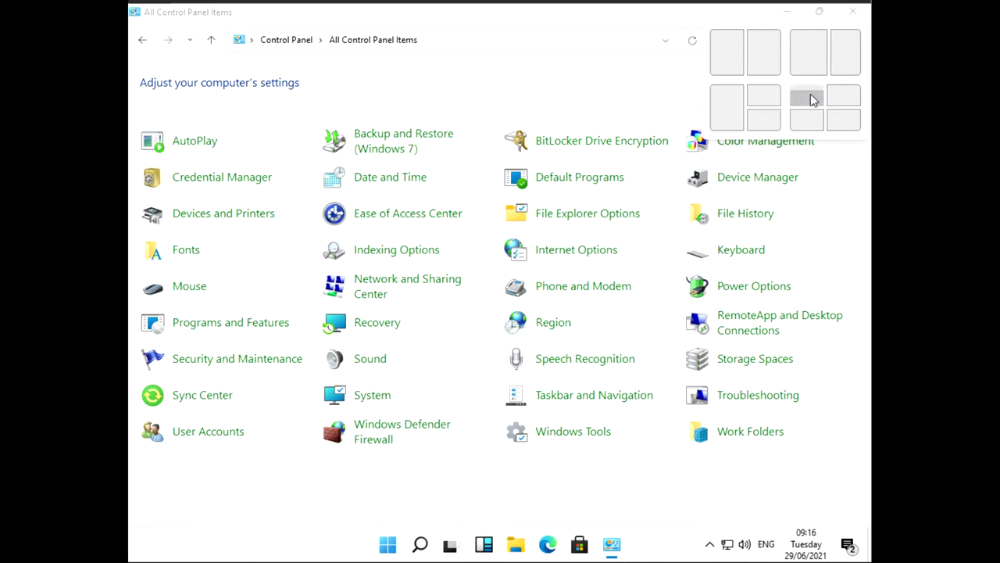
click(729, 110)
Step: Return the Control Panel window to a floating position and look over its large-icon items
drag(381, 17, 661, 77)
click(644, 102)
scroll(455, 419, down, 3)
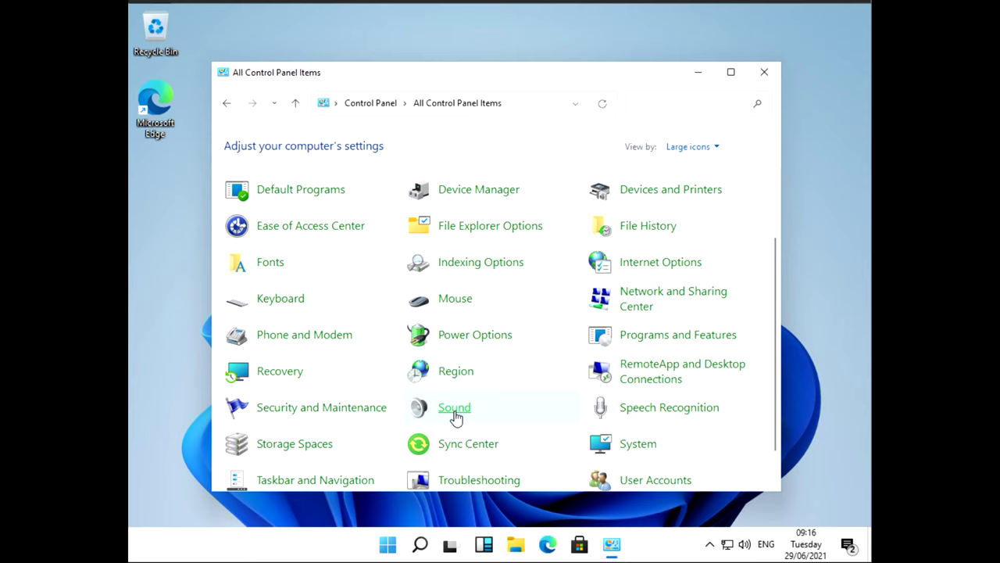
scroll(325, 331, up, 3)
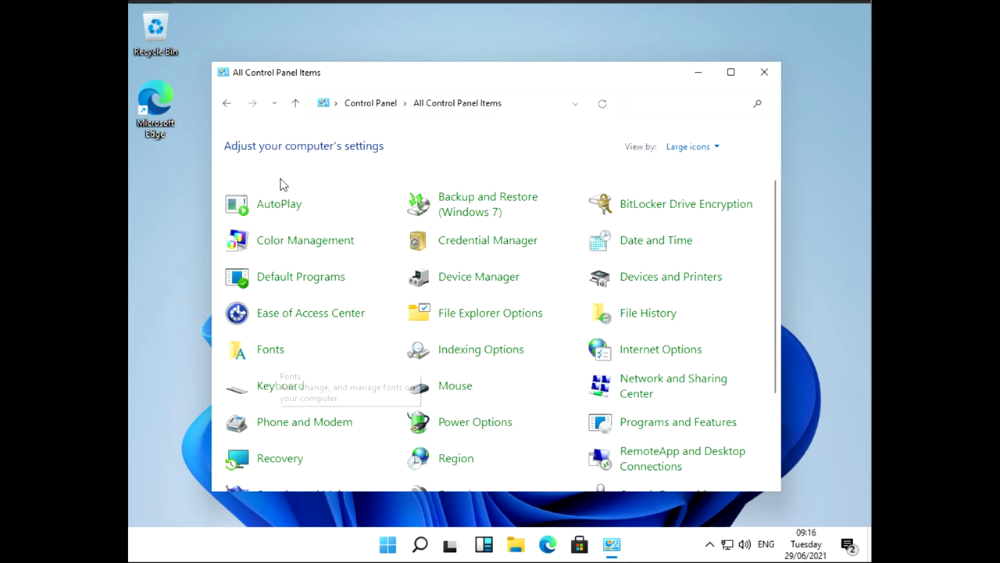
Step: Open Microsoft Edge, enter google as the address and accept the privacy notice on the new tab page
double_click(160, 125)
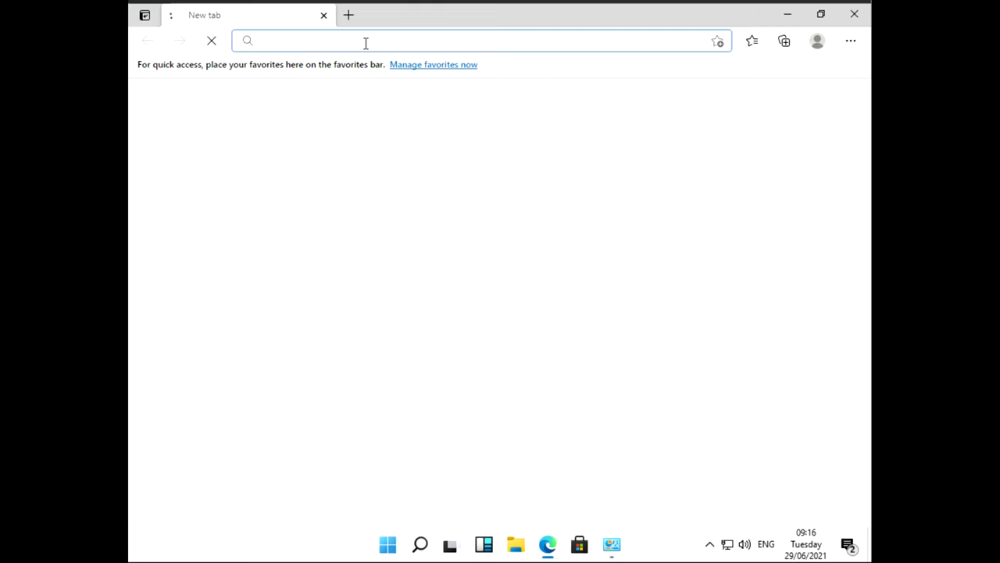
text(google)
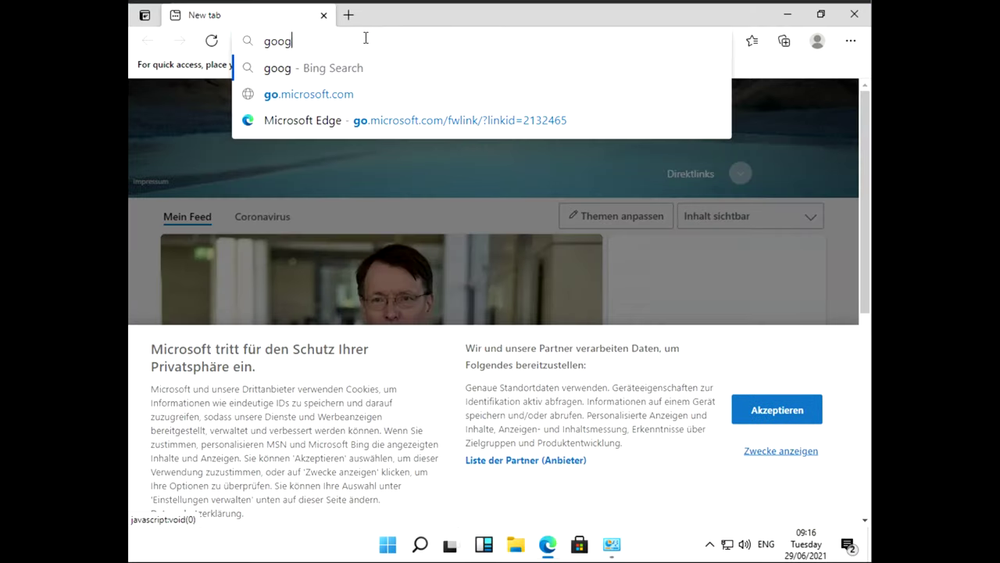
click(770, 405)
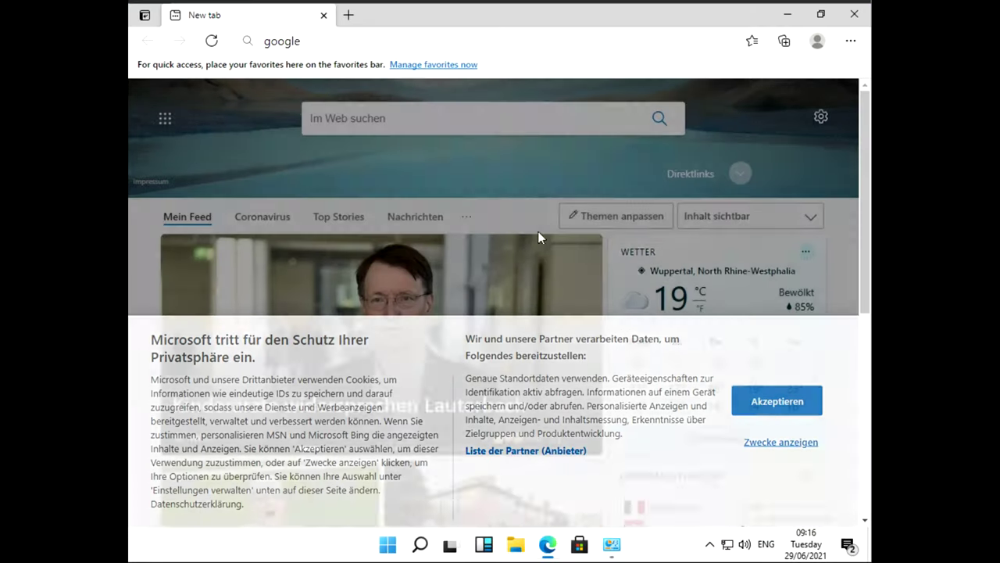
Step: Extend the address entry to google.copm and submit it
click(357, 38)
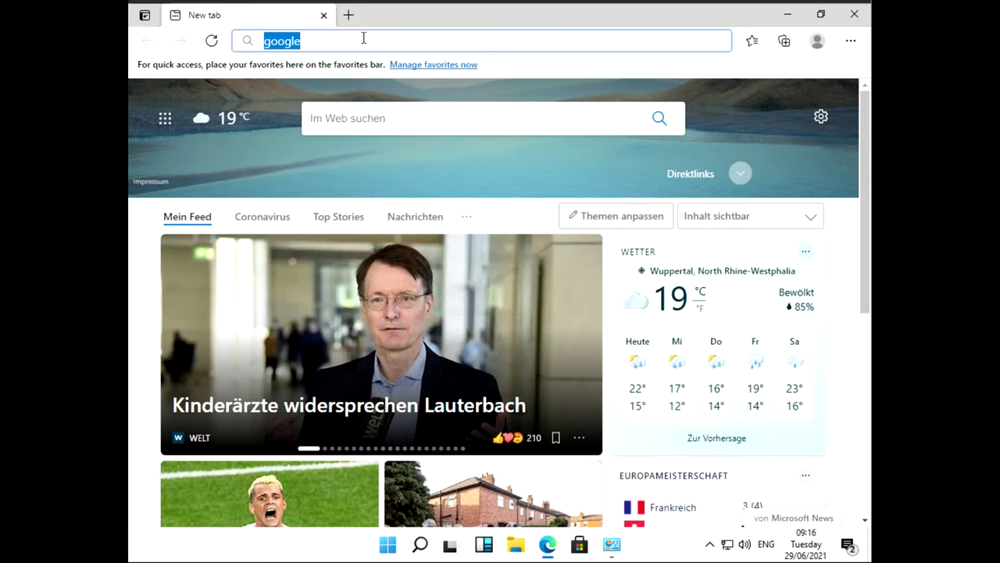
click(363, 39)
text(.copm)
key(Return)
Step: Replace the mistyped search address with google.com and load the Google homepage
click(383, 88)
click(396, 42)
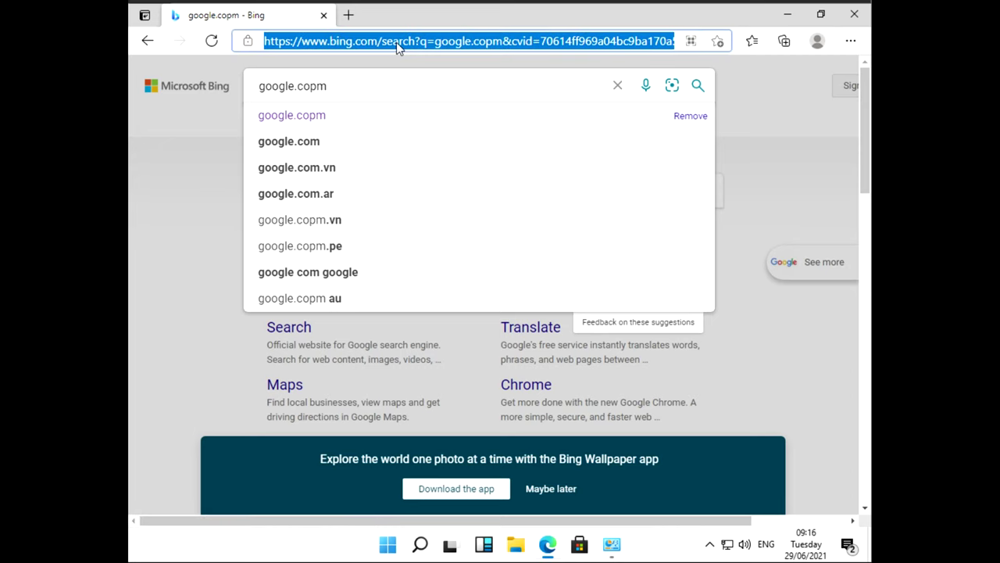
text(google.c)
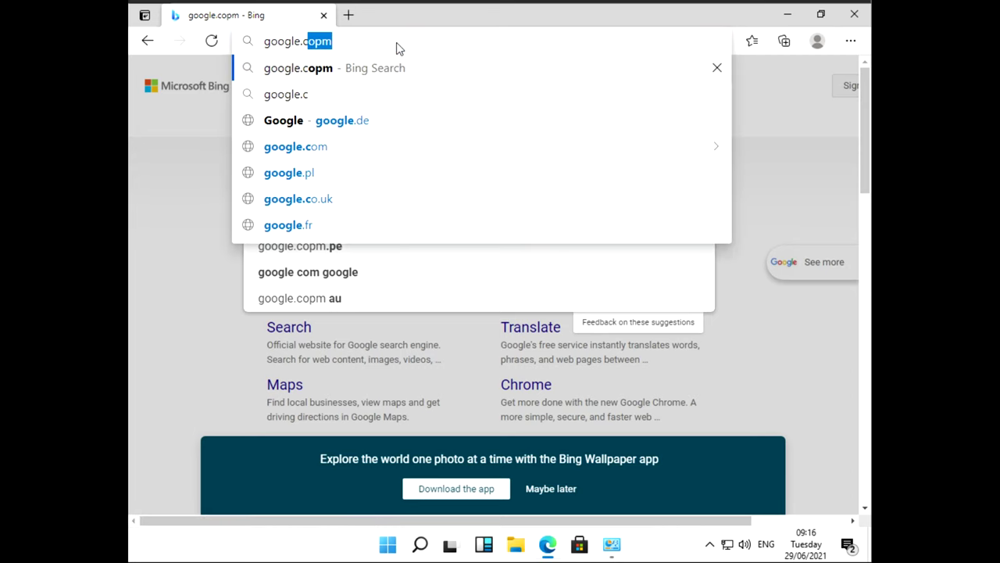
text(om)
key(Return)
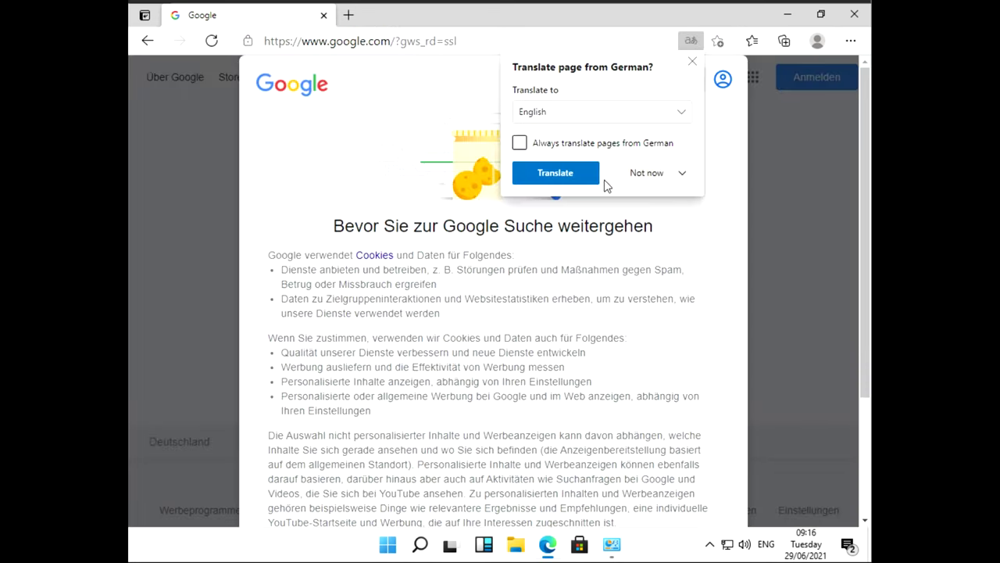
Step: Choose never to translate this site and accept Google's cookie consent notice
click(634, 173)
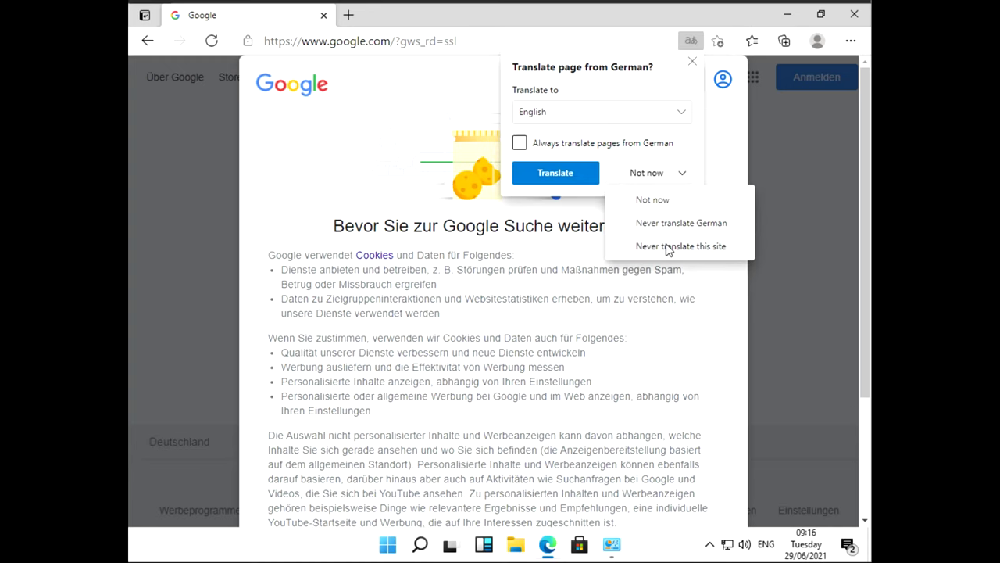
click(667, 247)
scroll(592, 288, down, 4)
click(531, 467)
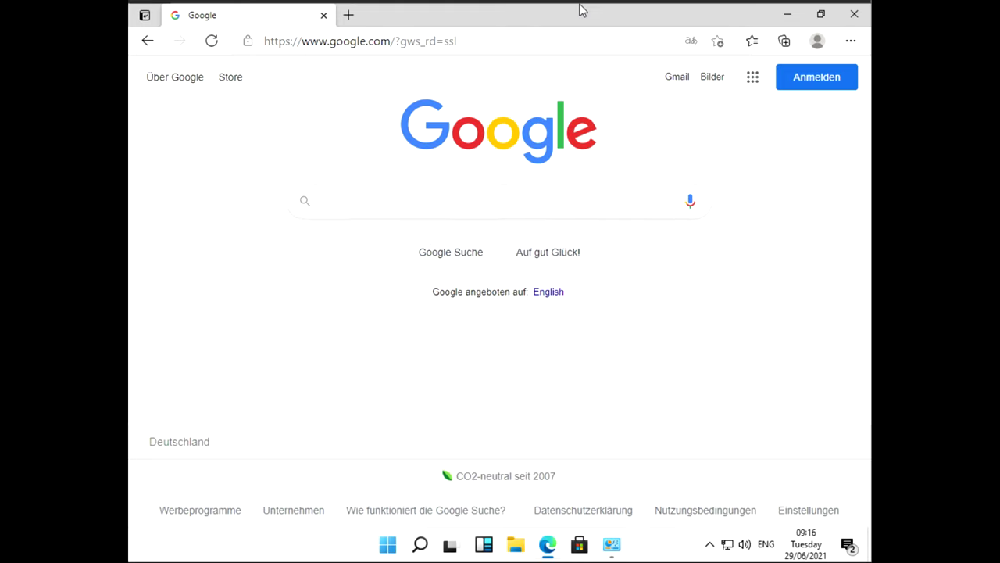
Step: Go to facebook.com, accept all of its cookies and look over the login page
click(638, 43)
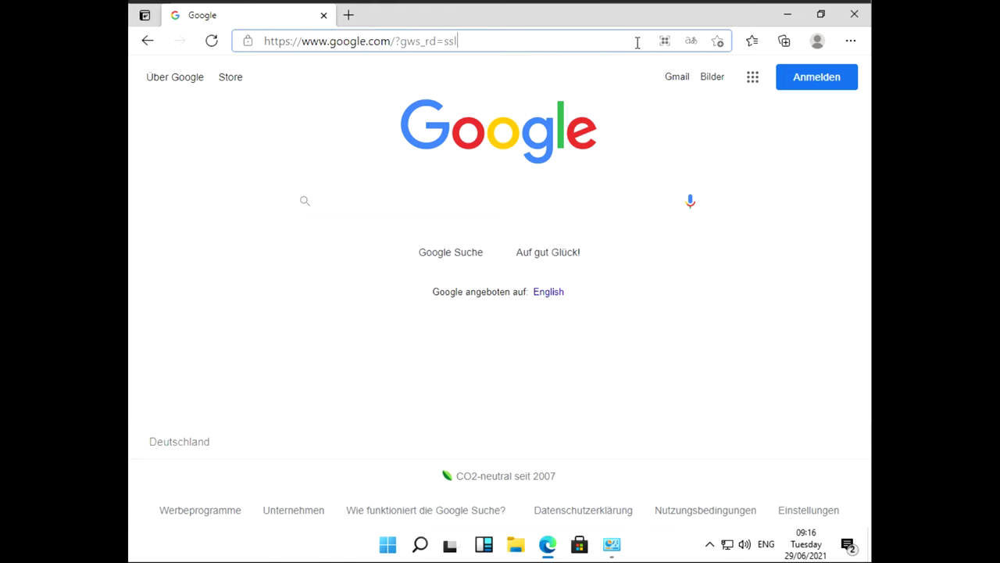
text(facebook.)
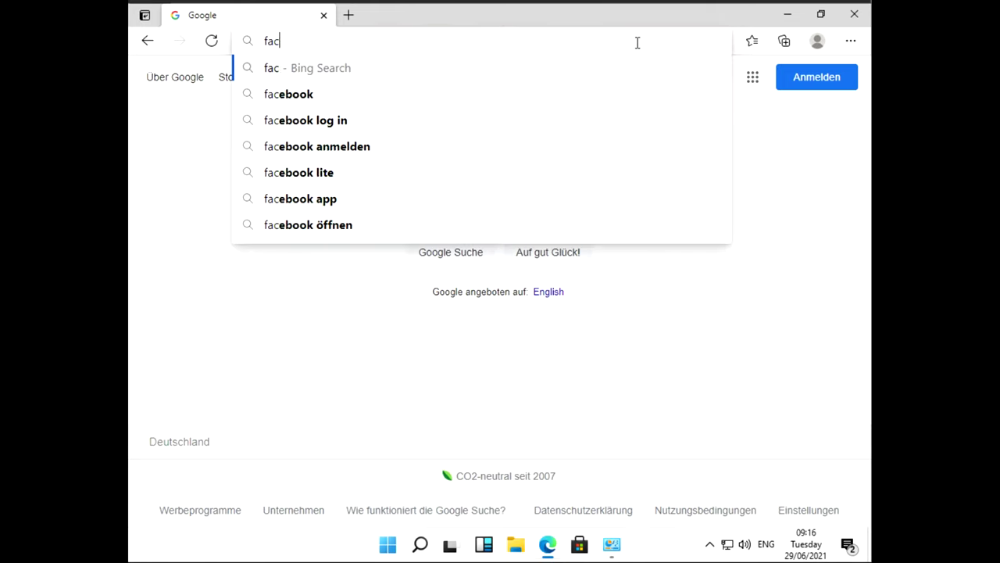
text(com)
key(Return)
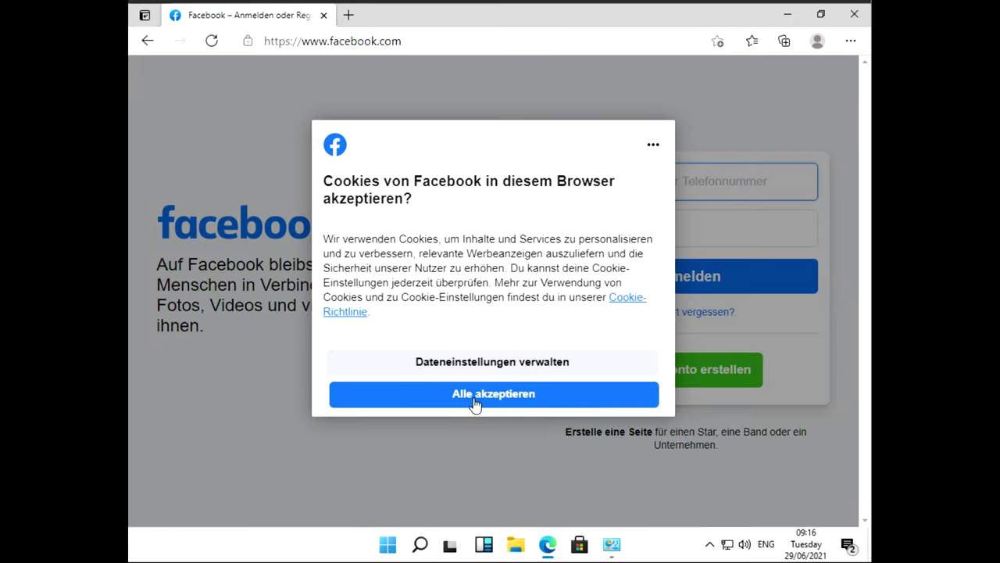
click(475, 394)
scroll(359, 360, down, 2)
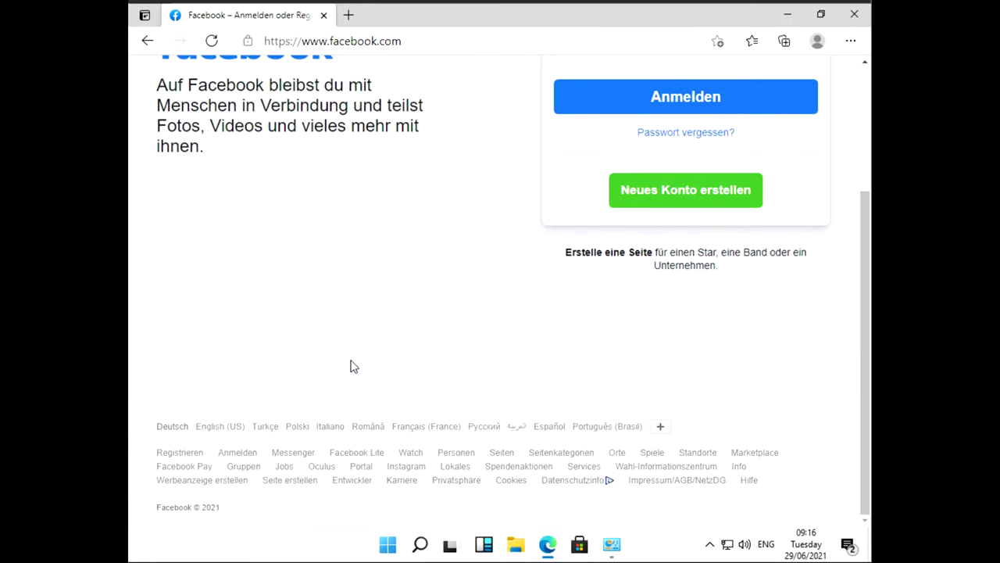
scroll(359, 372, up, 2)
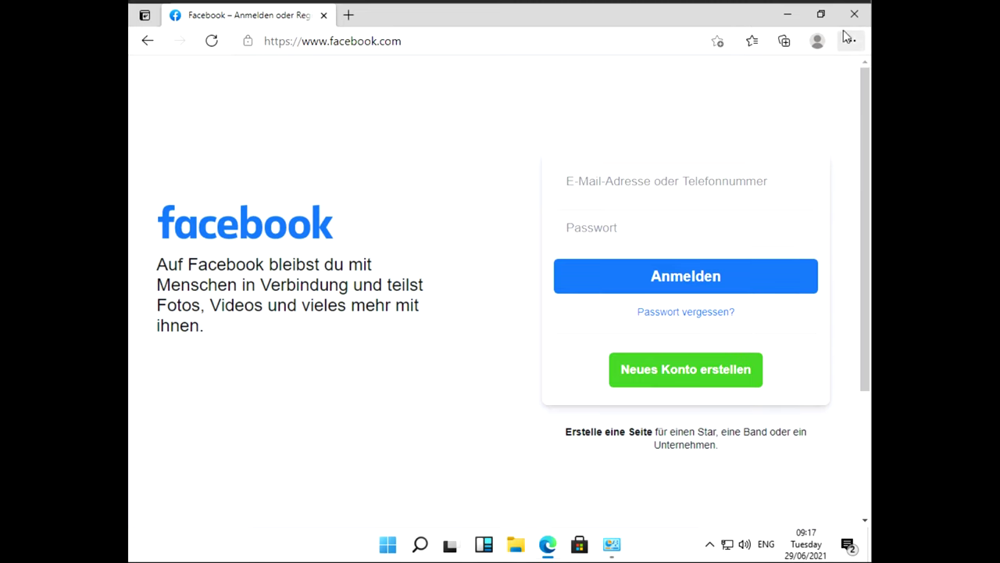
Step: Search the web for chrome from the address bar and look over the results
click(613, 35)
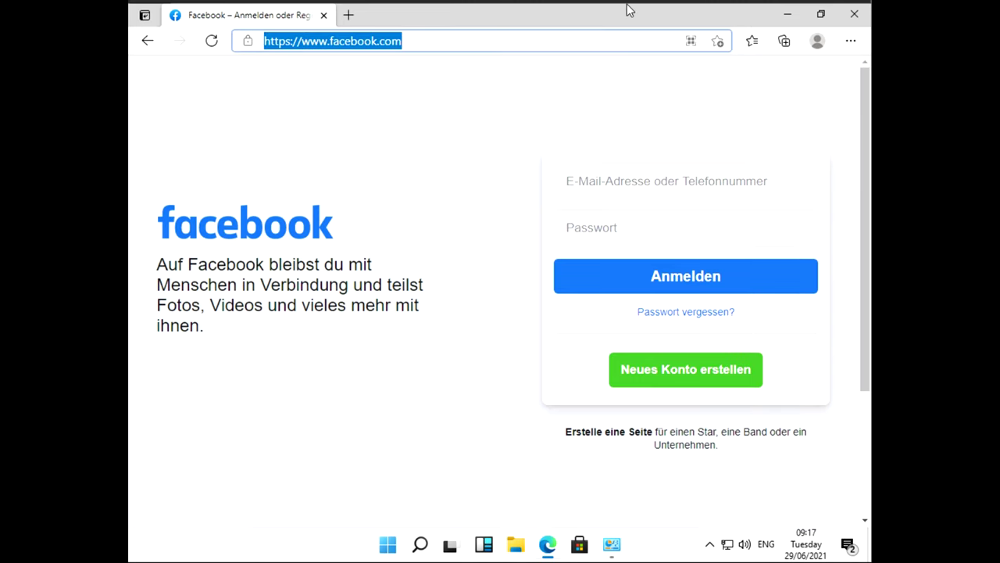
text(chrome)
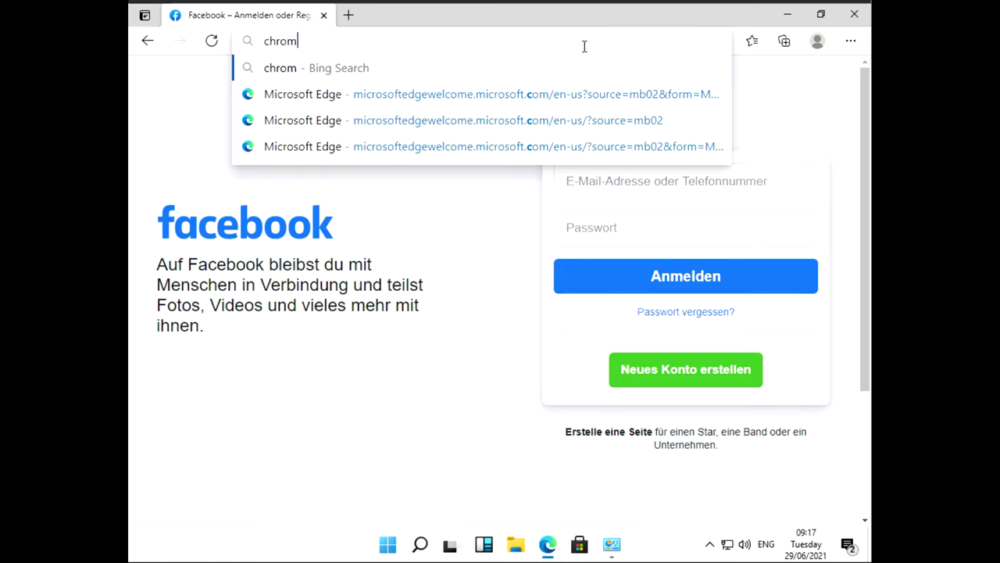
key(Return)
scroll(384, 357, down, 3)
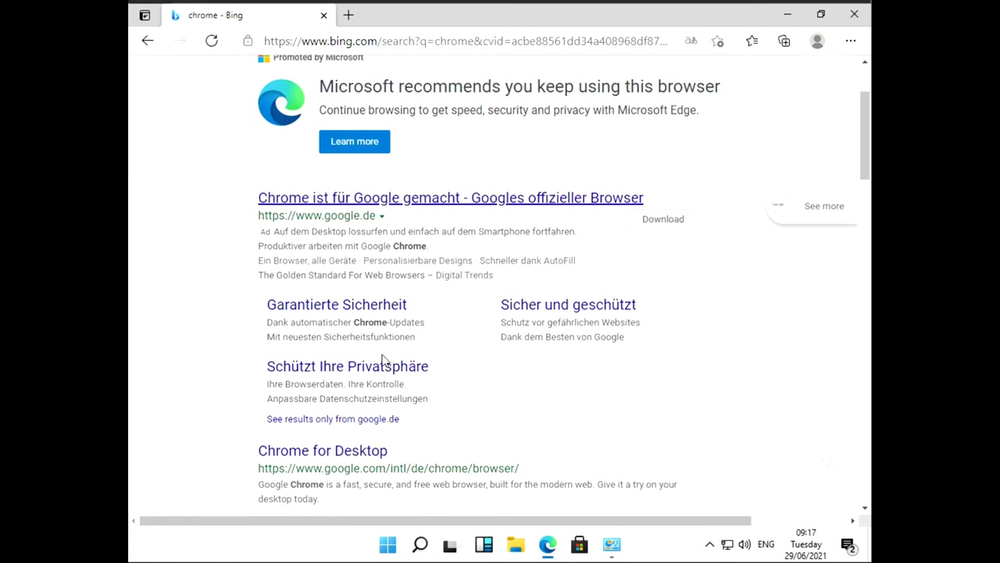
scroll(383, 359, up, 3)
Step: Open Google's official Chrome browser result and choose never to translate this site
click(389, 334)
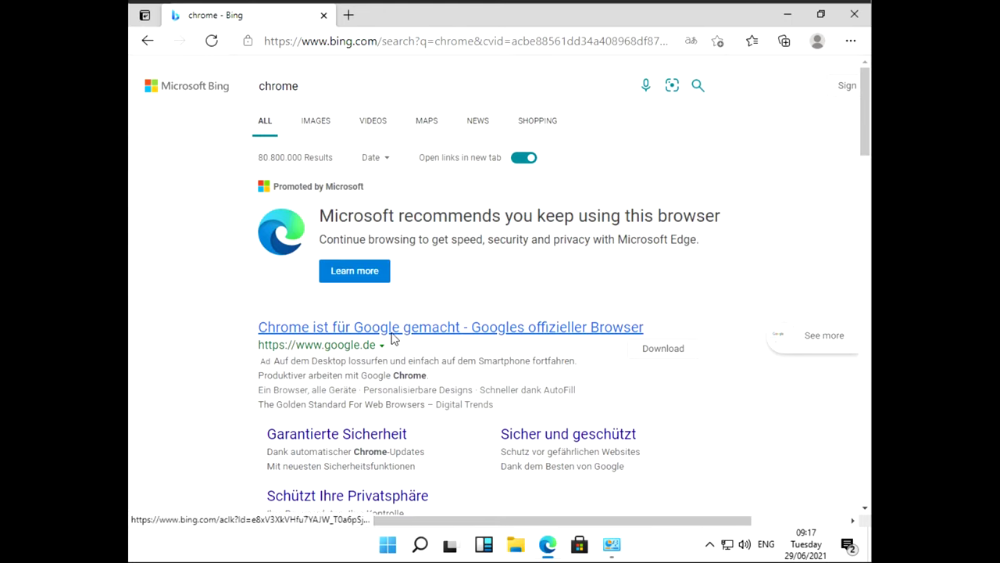
click(636, 174)
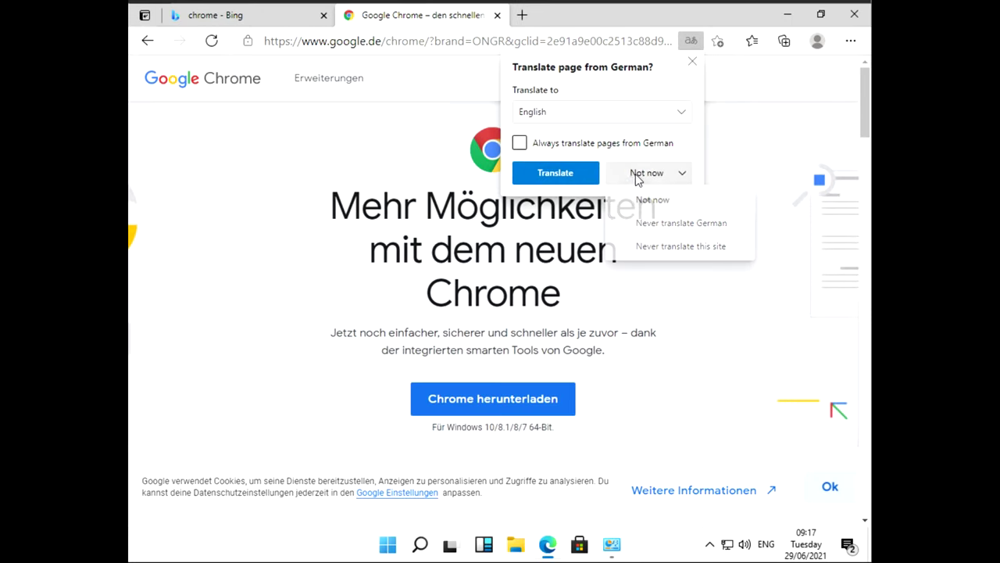
click(642, 245)
Step: Download the Chrome installer, run ChromeSetup.exe and allow it to make changes to the device
click(486, 402)
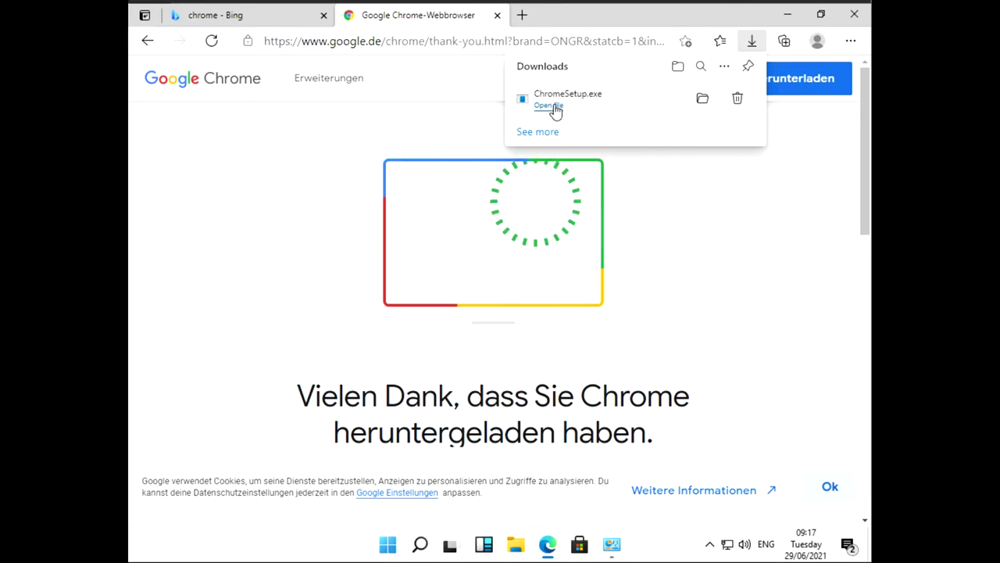
click(550, 109)
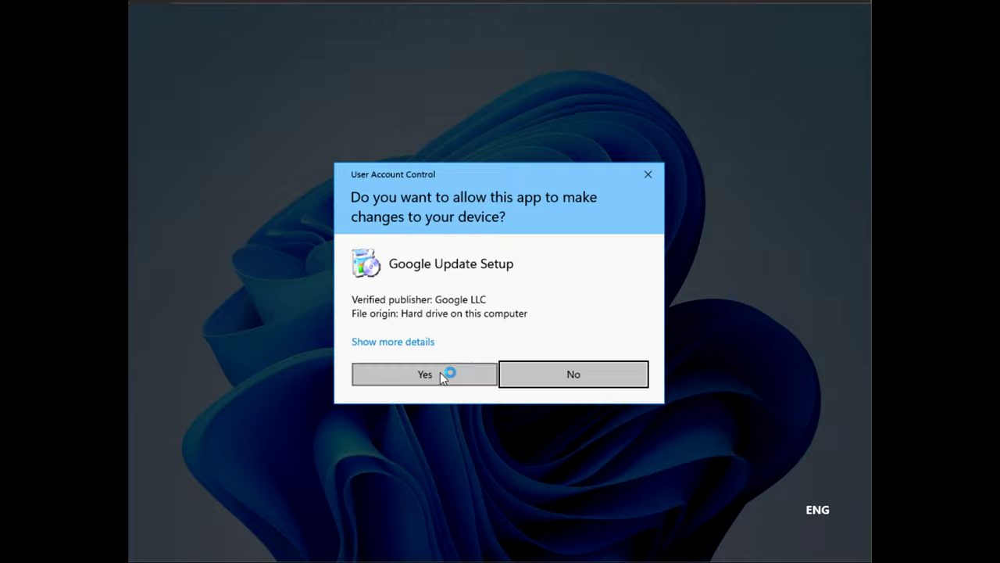
click(440, 373)
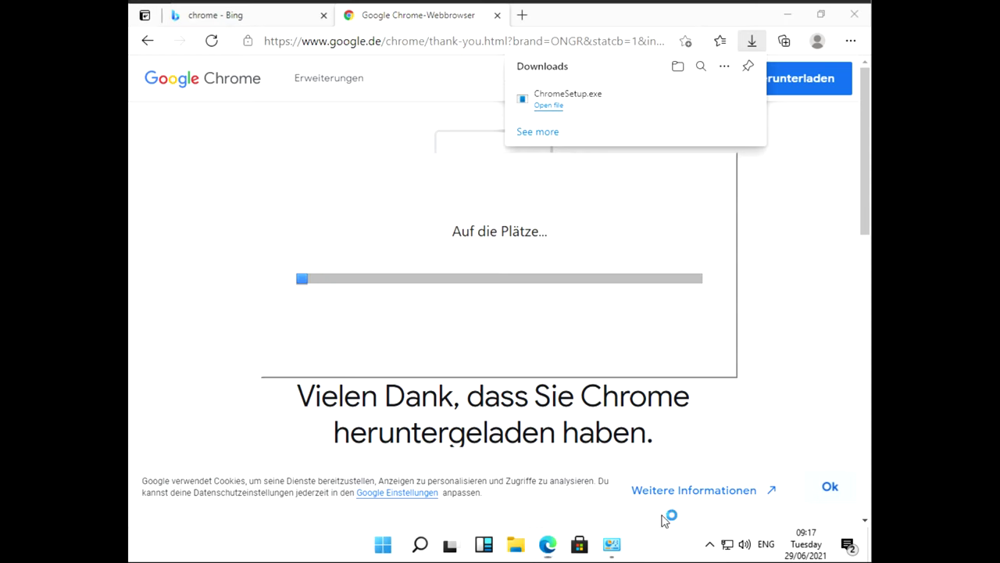